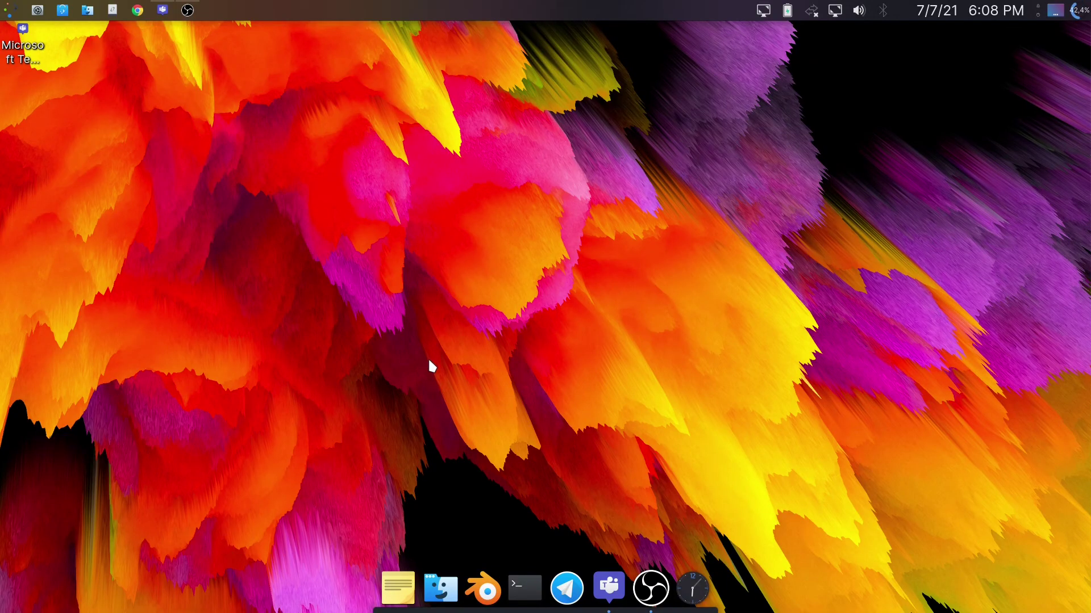
# Step: Search the launcher for 'gi' and launch GNU Image Manipulation Program
pyautogui.press('super')
pyautogui.write('gi')
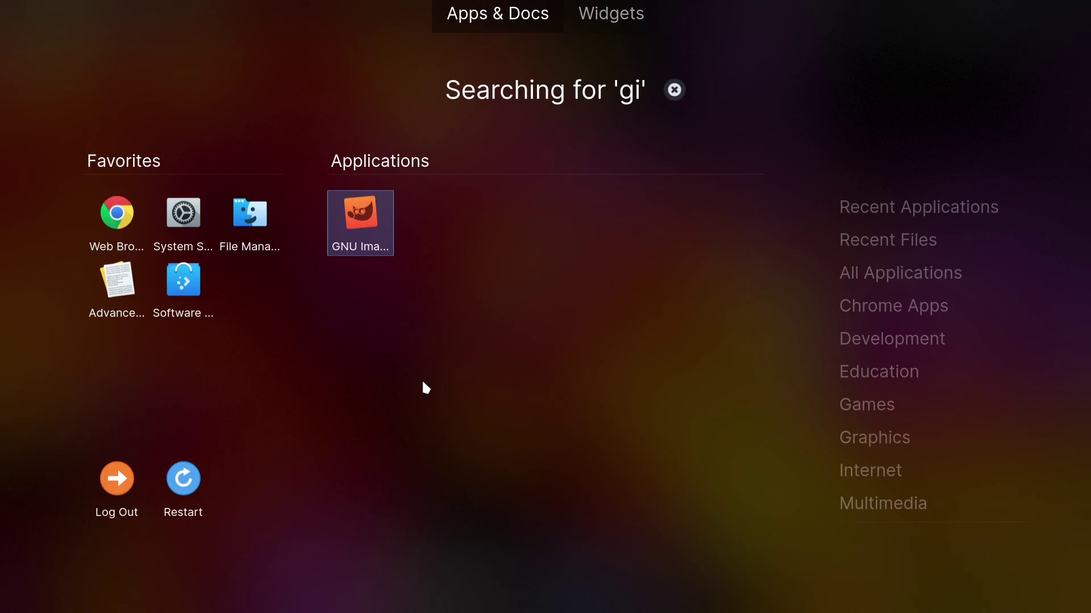
pyautogui.press('Return')
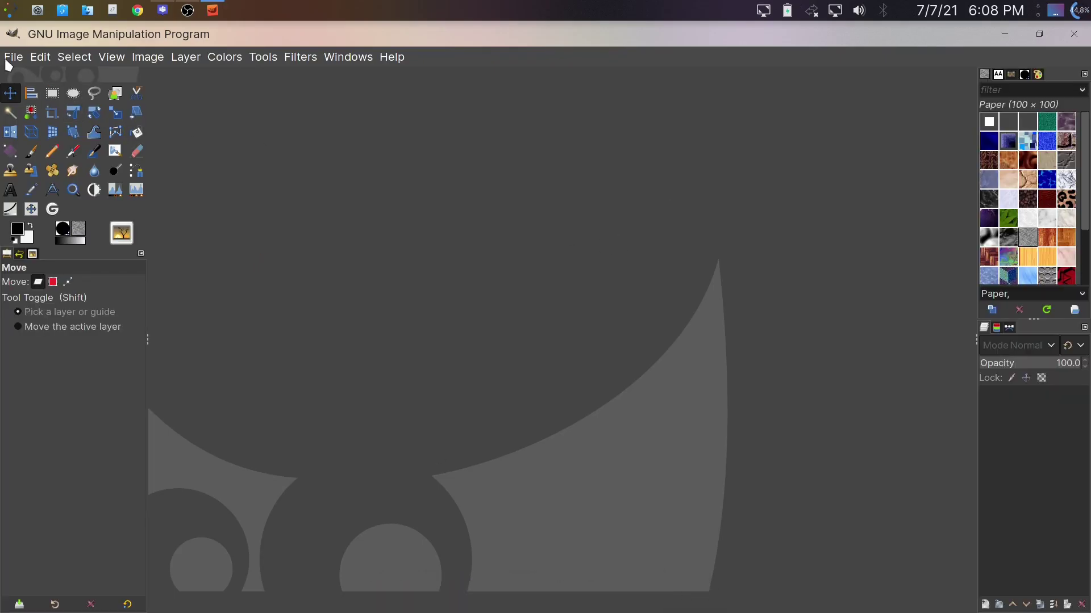
# Step: Open 1.jpg from the Recently Used files
pyautogui.click(8, 59)
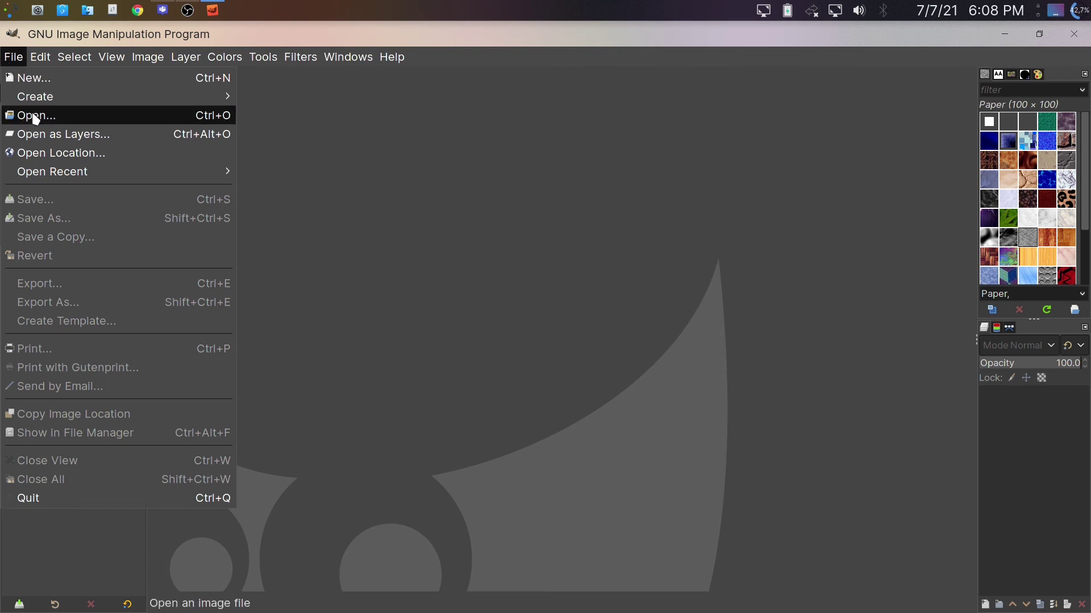
pyautogui.click(31, 114)
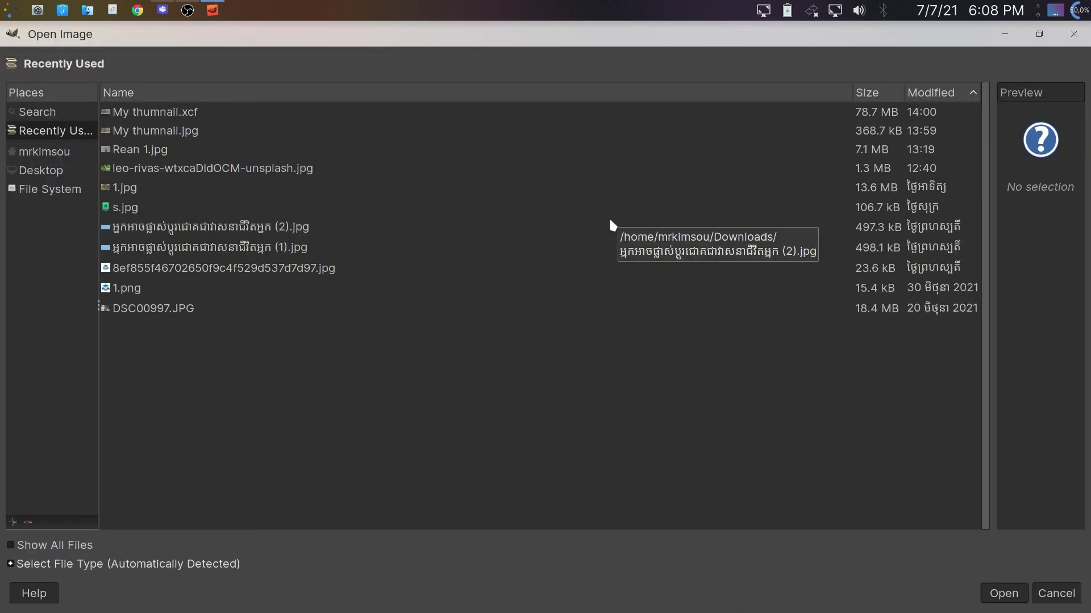
pyautogui.click(122, 187)
pyautogui.click(999, 595)
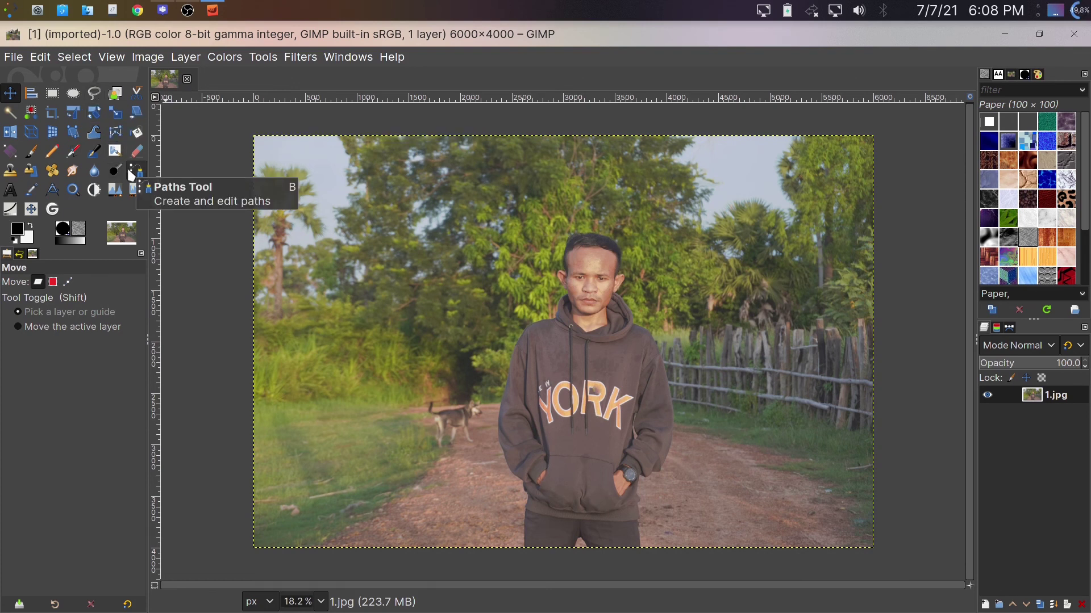
# Step: Switch to the Paths tool and zoom to 800% on the trousers' left edge at the photo's bottom
pyautogui.click(134, 171)
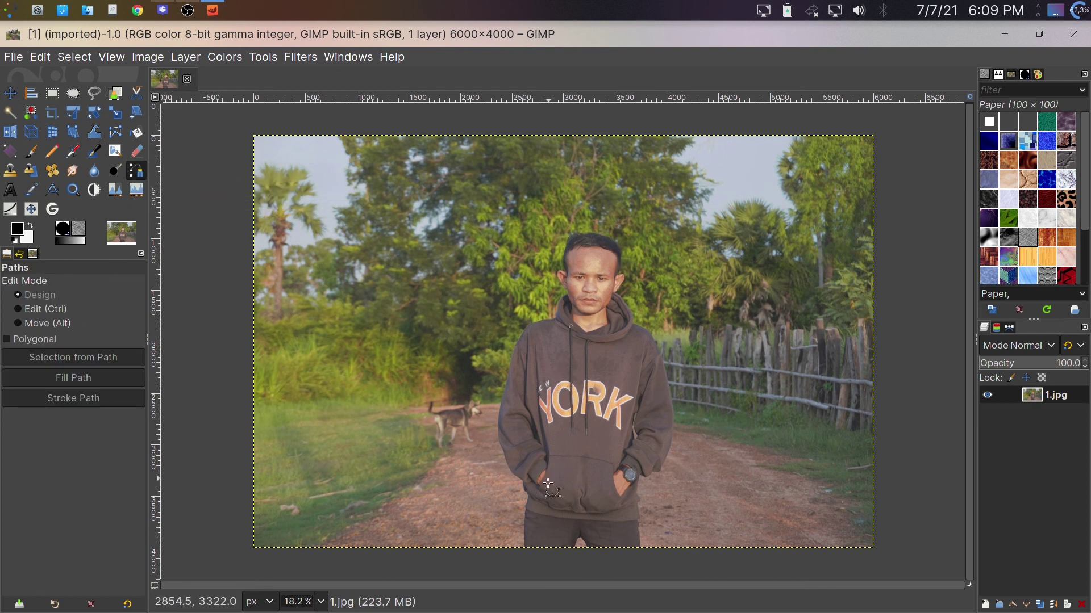
pyautogui.press('1')
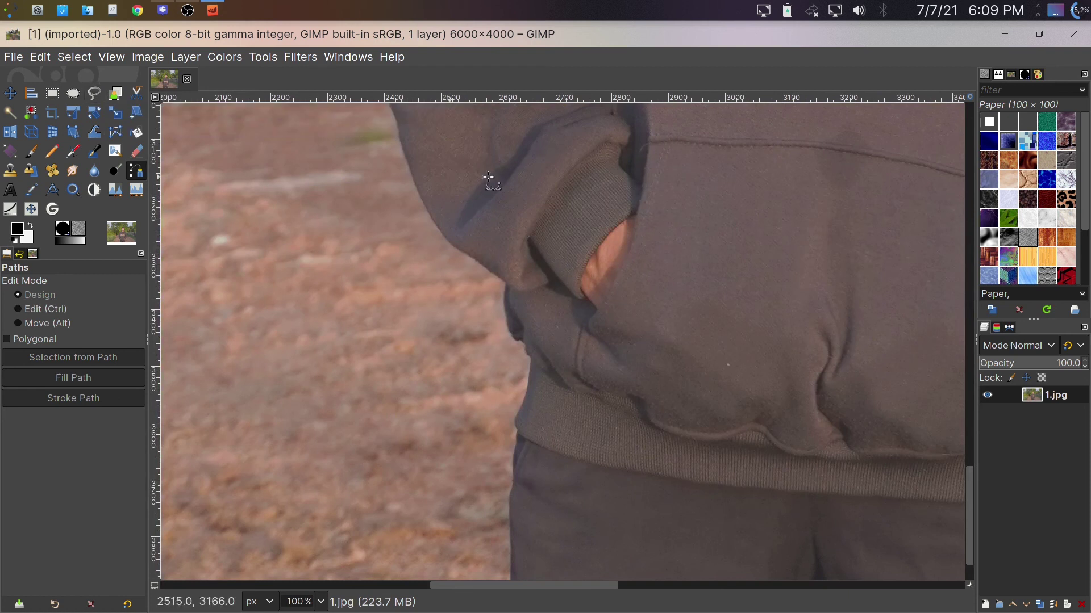
pyautogui.hotkey('shift', 'ctrl', 'j')
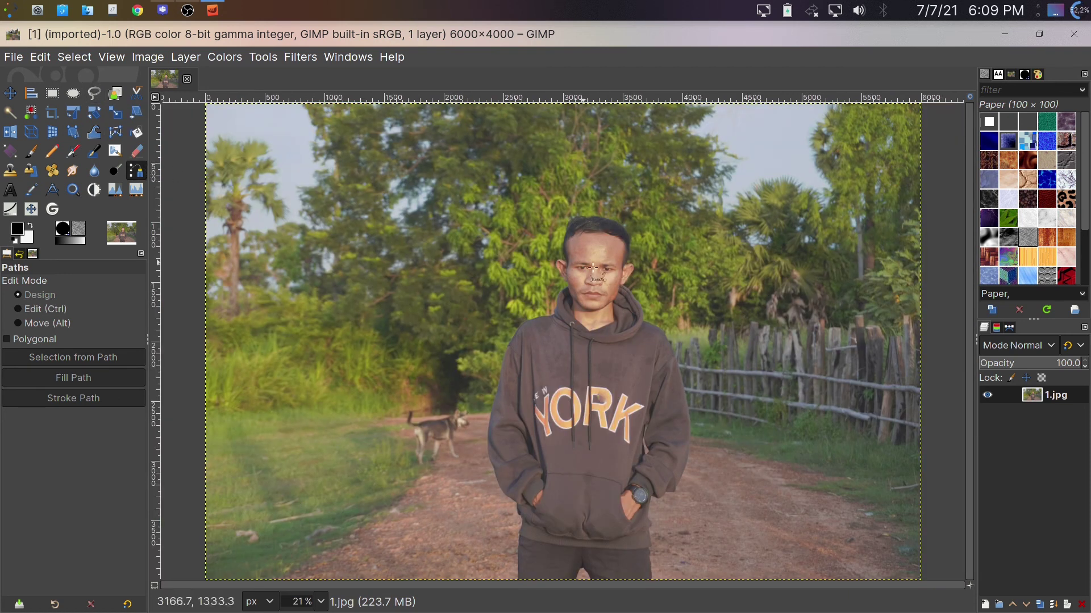
pyautogui.keyDown('ctrl'); pyautogui.scroll(5, 570, 519); pyautogui.keyUp('ctrl')
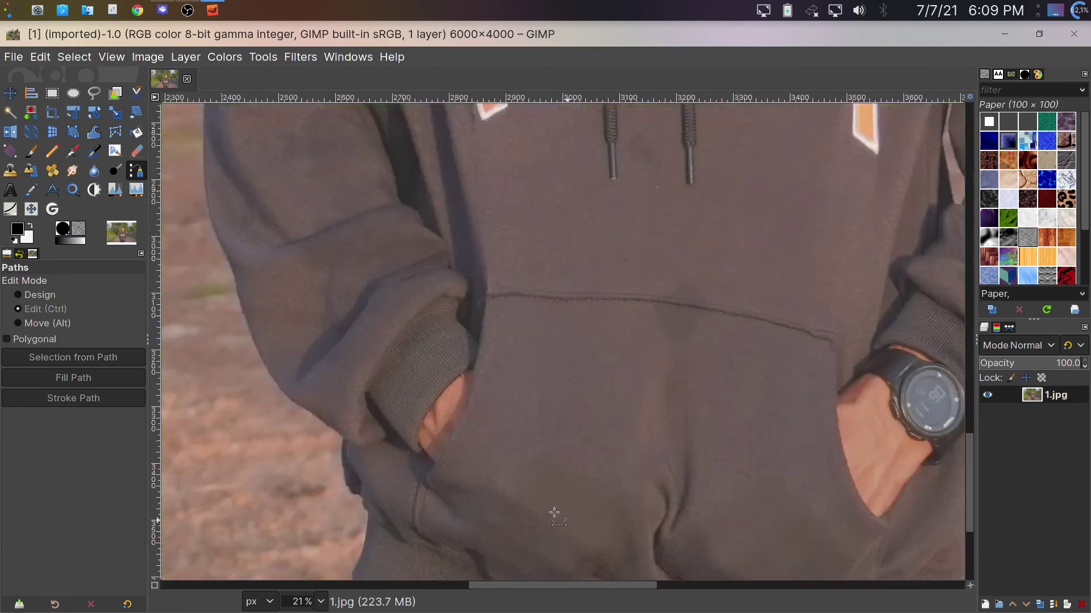
pyautogui.keyDown('ctrl'); pyautogui.scroll(1, 506, 250); pyautogui.keyUp('ctrl')
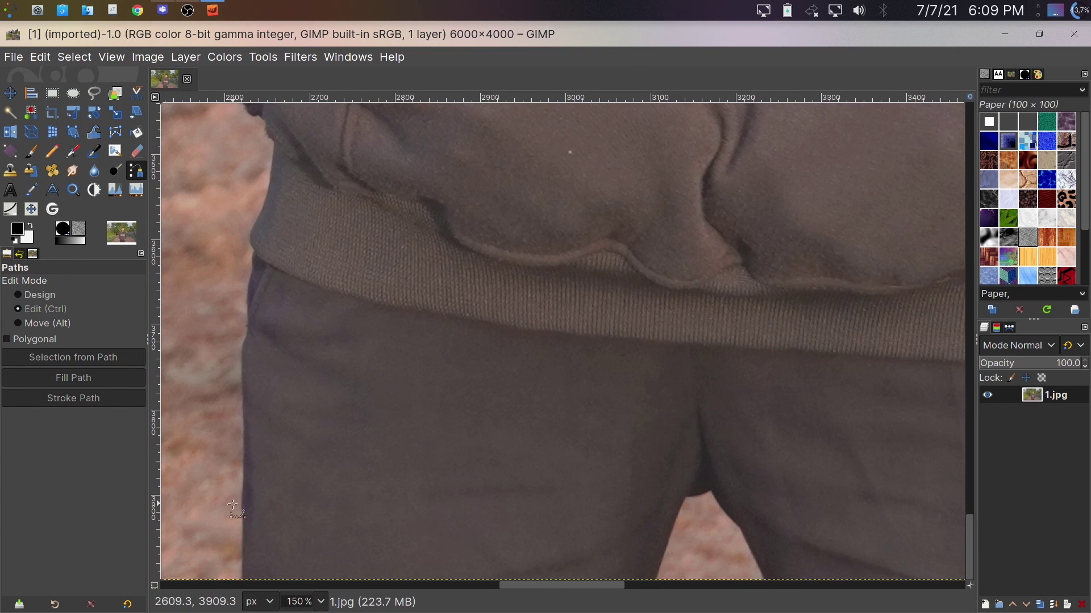
pyautogui.keyDown('ctrl'); pyautogui.scroll(-3, 231, 492); pyautogui.keyUp('ctrl')
pyautogui.keyDown('ctrl'); pyautogui.scroll(7, 436, 268); pyautogui.keyUp('ctrl')
pyautogui.keyDown('ctrl'); pyautogui.scroll(1, 437, 268); pyautogui.keyUp('ctrl')
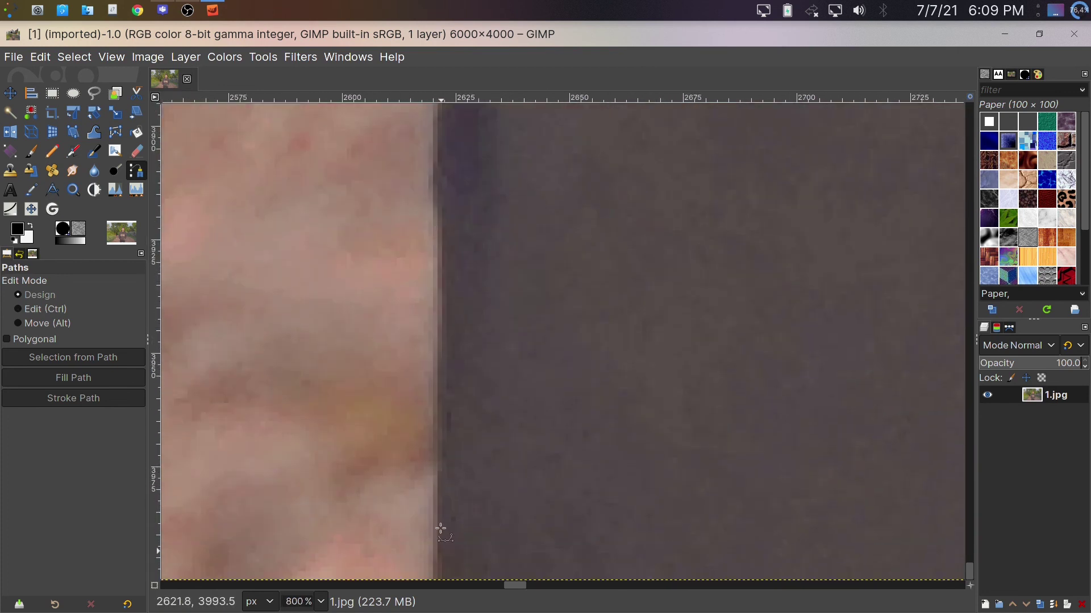
# Step: Place the first anchor at the trouser edge's bottom, then add straight and curved anchors up the edge
pyautogui.click(432, 575)
pyautogui.click(442, 302)
pyautogui.scroll(5, 431, 250)
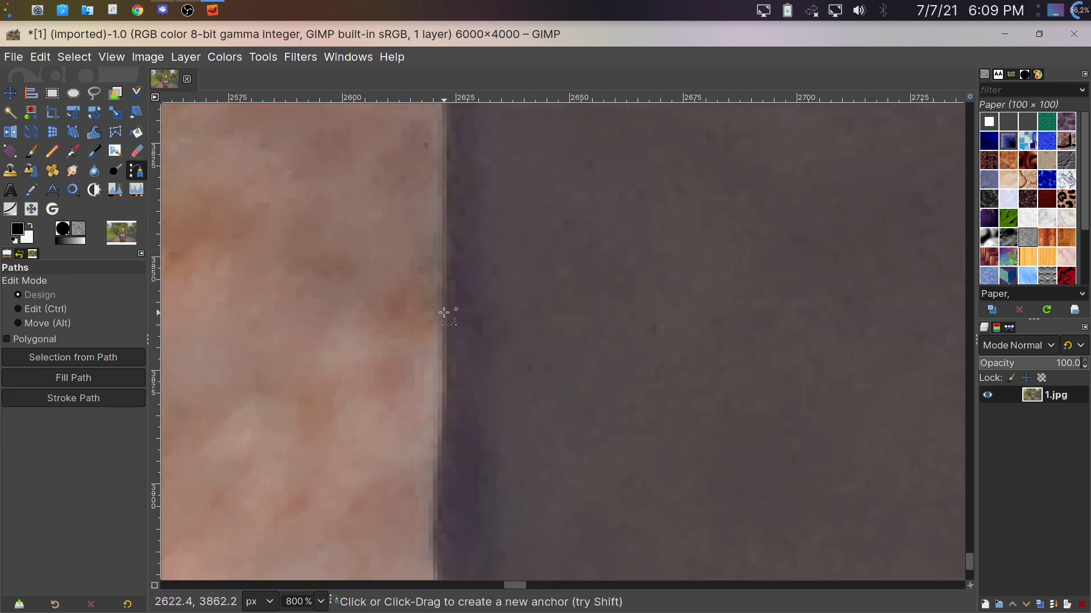
pyautogui.scroll(-2, 444, 313)
pyautogui.moveTo(441, 358); pyautogui.dragTo(439, 325)
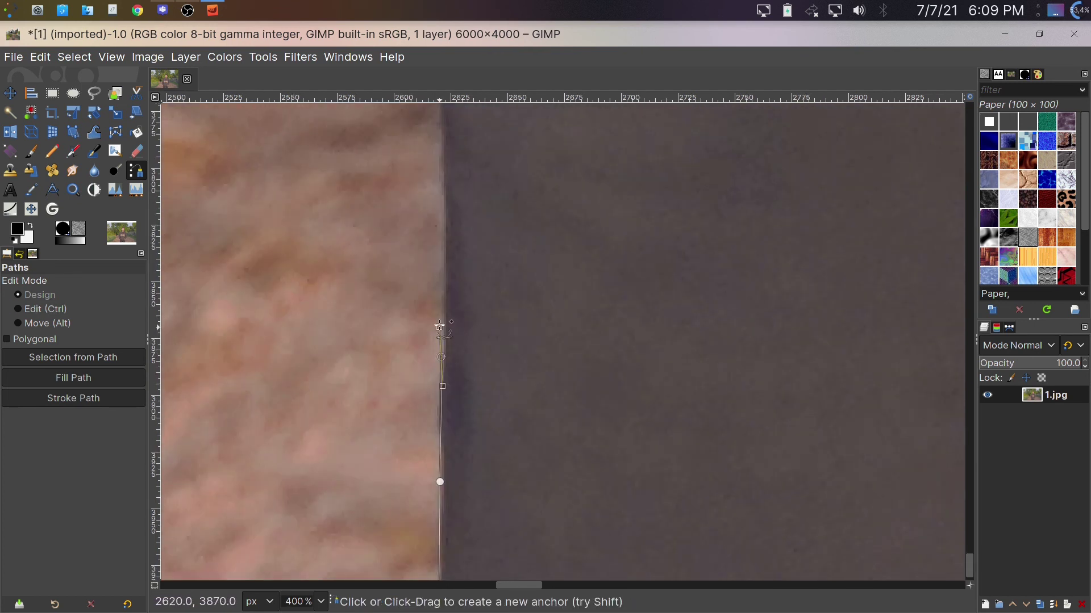
pyautogui.scroll(5, 444, 277)
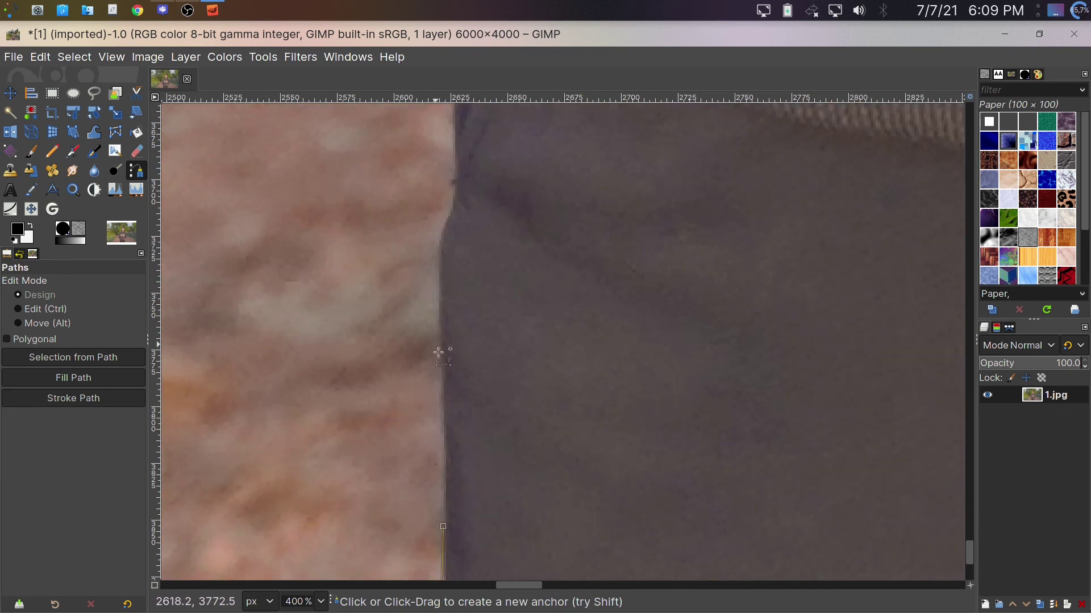
pyautogui.moveTo(440, 367); pyautogui.dragTo(439, 272)
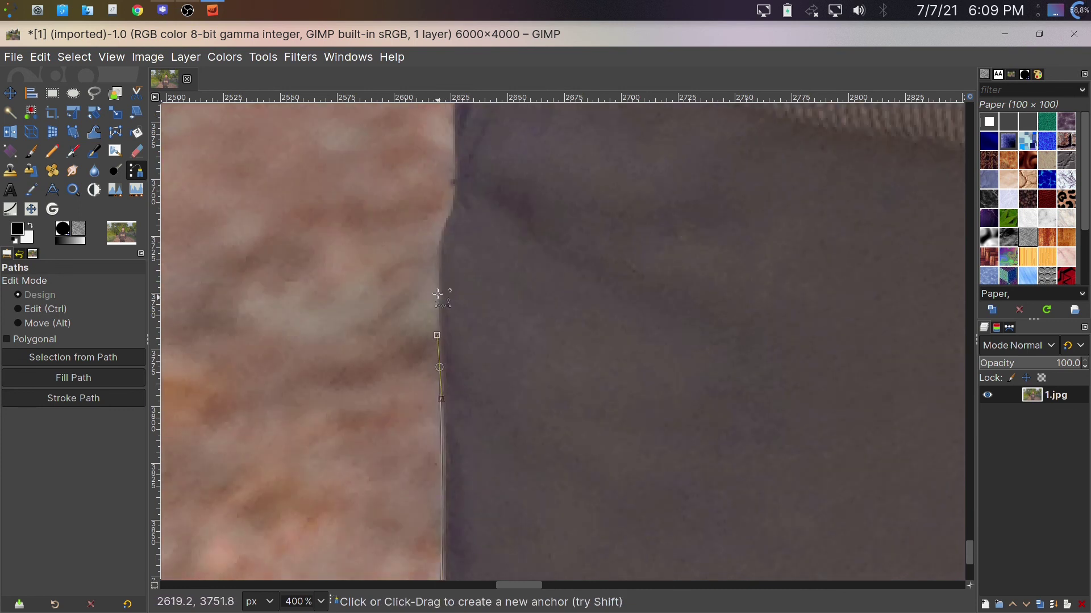
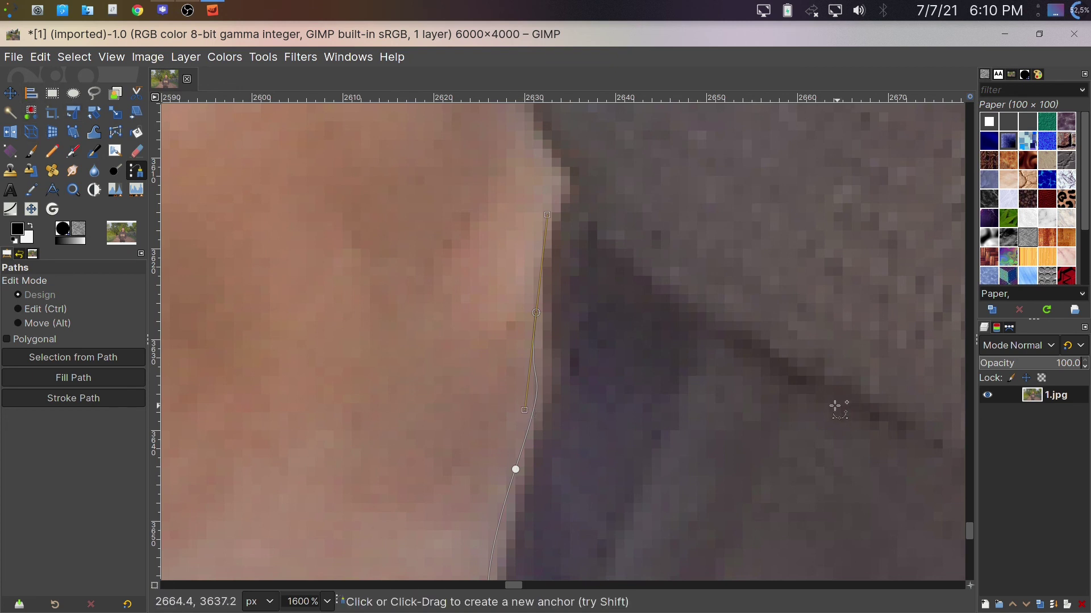
# Step: Bend the path curves to the skin edge and add more anchors along the man's outline
pyautogui.moveTo(524, 409); pyautogui.dragTo(538, 317)
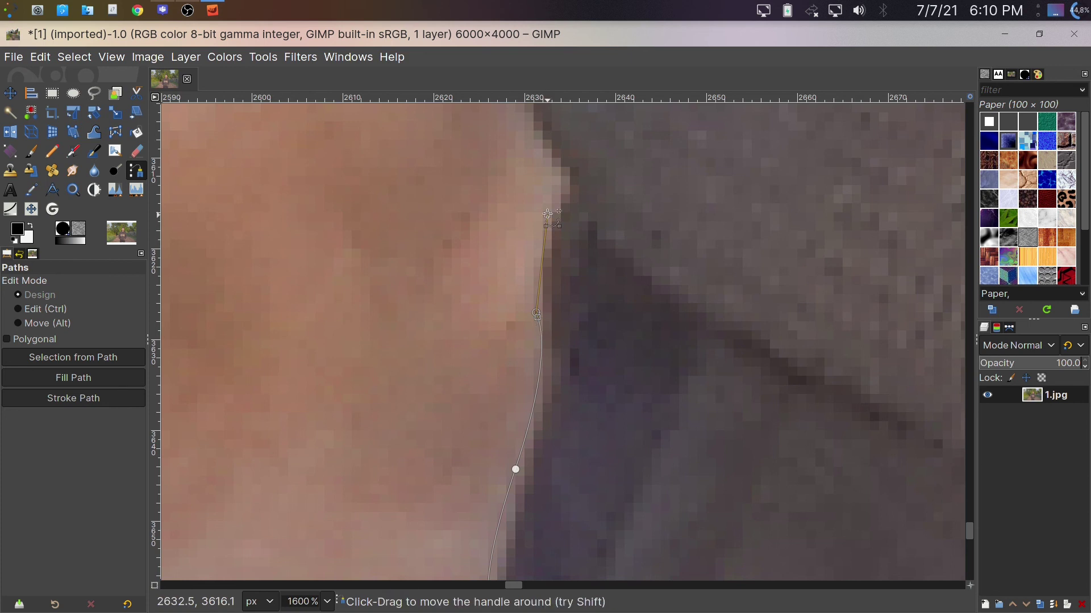
pyautogui.scroll(2, 545, 324)
pyautogui.moveTo(552, 328); pyautogui.dragTo(557, 325)
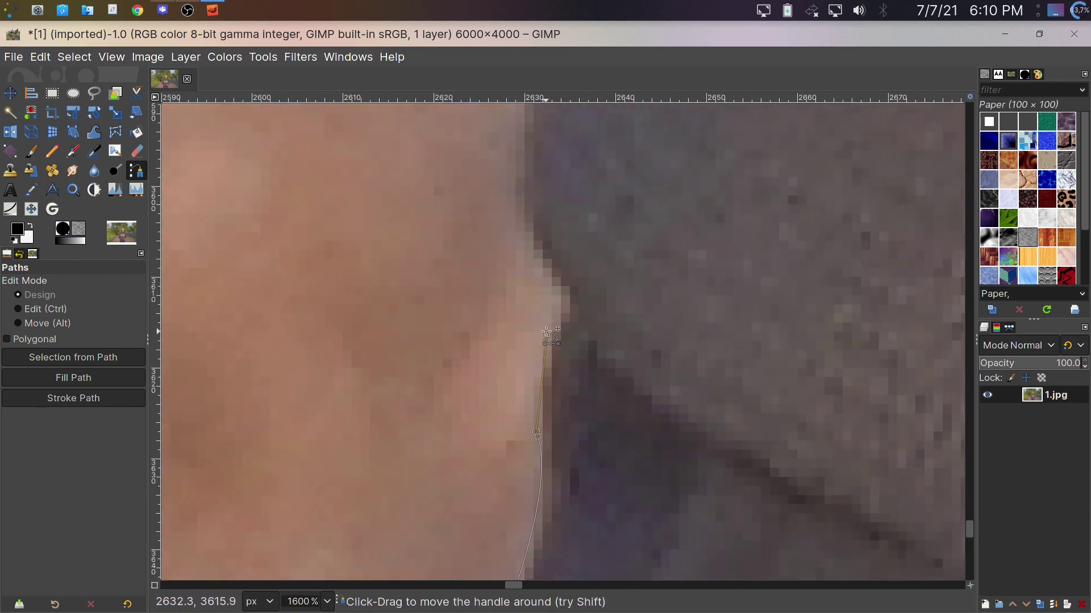
pyautogui.click(566, 299)
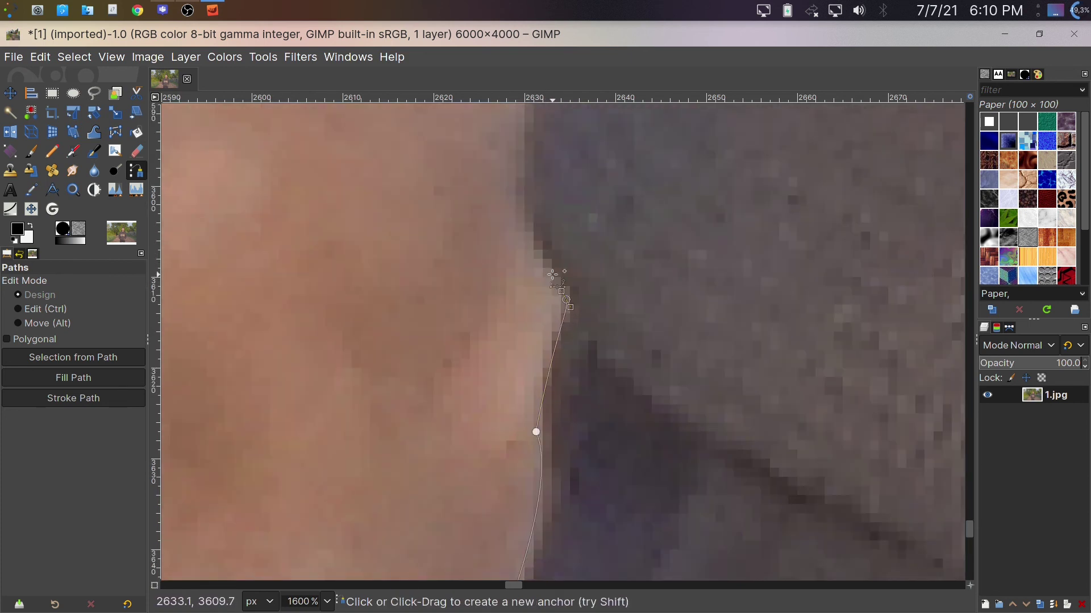
pyautogui.click(531, 255)
pyautogui.scroll(2, 514, 219)
pyautogui.click(512, 336)
pyautogui.click(512, 296)
pyautogui.moveTo(542, 196); pyautogui.dragTo(568, 135)
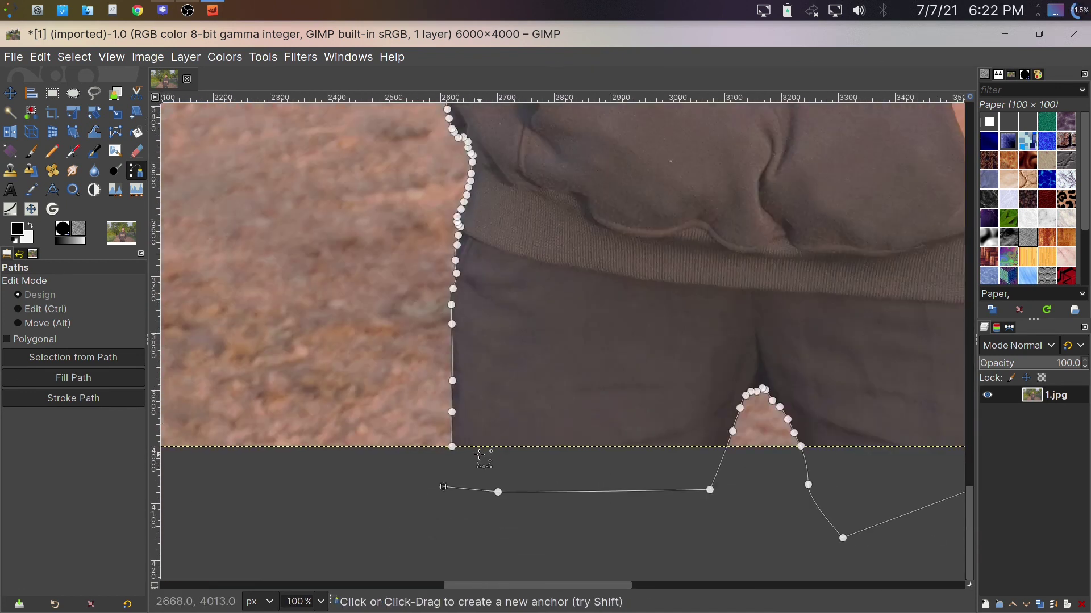
# Step: Connect the last anchor to the start anchor below the photo, then zoom out to see the whole path
pyautogui.press('ctrl')
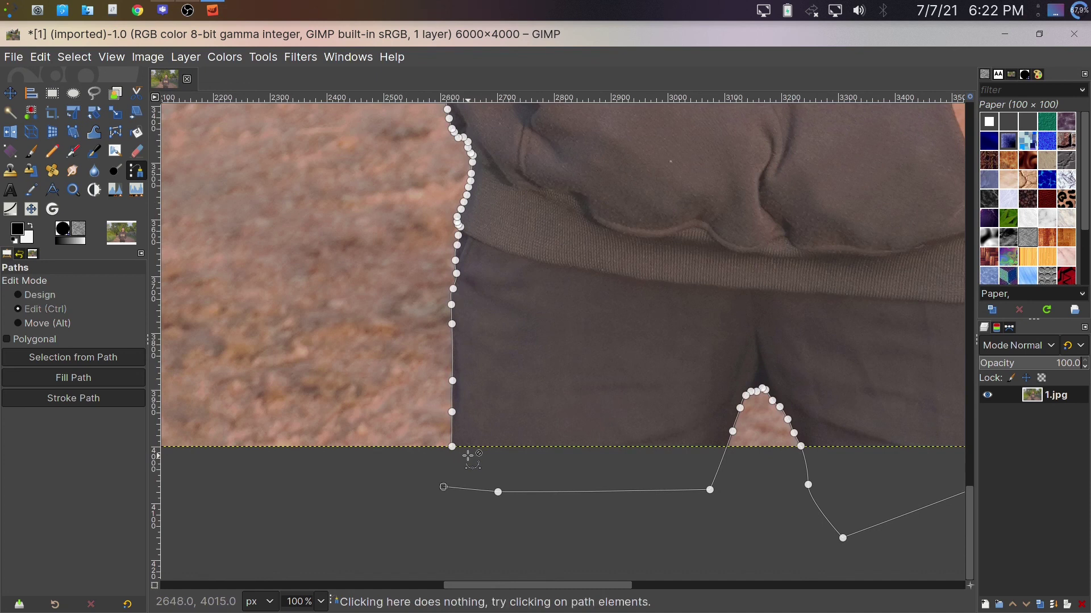
pyautogui.scroll(4, 461, 453)
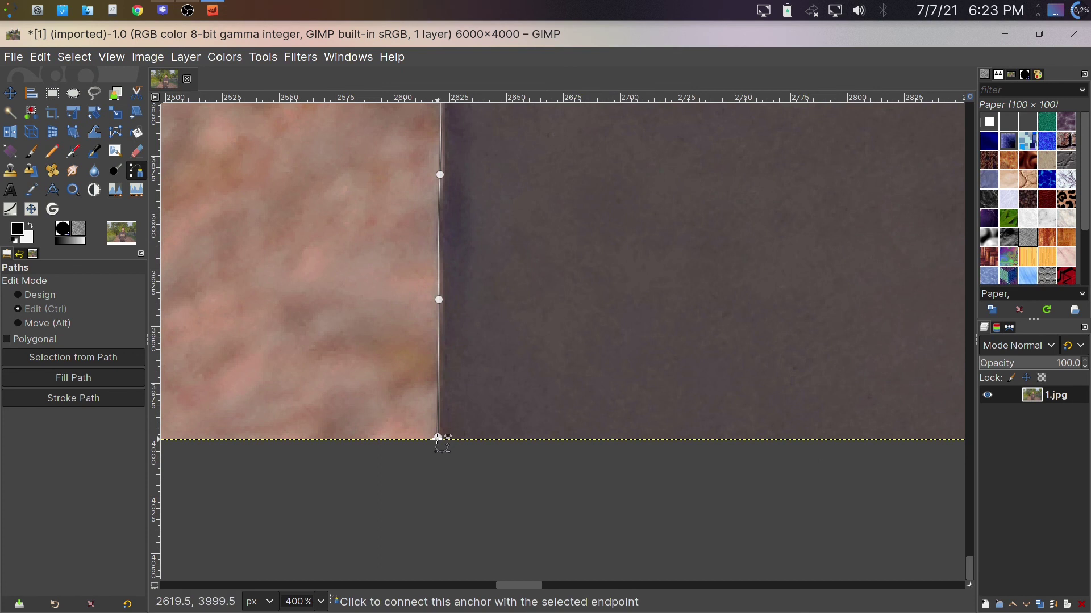
pyautogui.keyDown('ctrl'); pyautogui.click(437, 438); pyautogui.keyUp('ctrl')
pyautogui.scroll(-4, 449, 432)
pyautogui.scroll(-2, 480, 382)
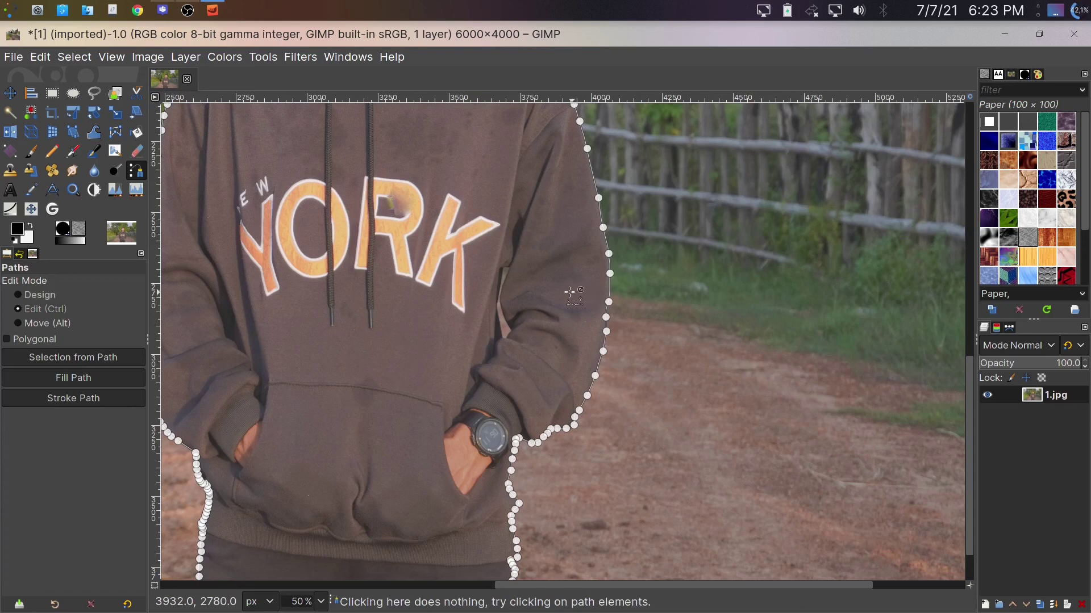
pyautogui.scroll(-3, 575, 296)
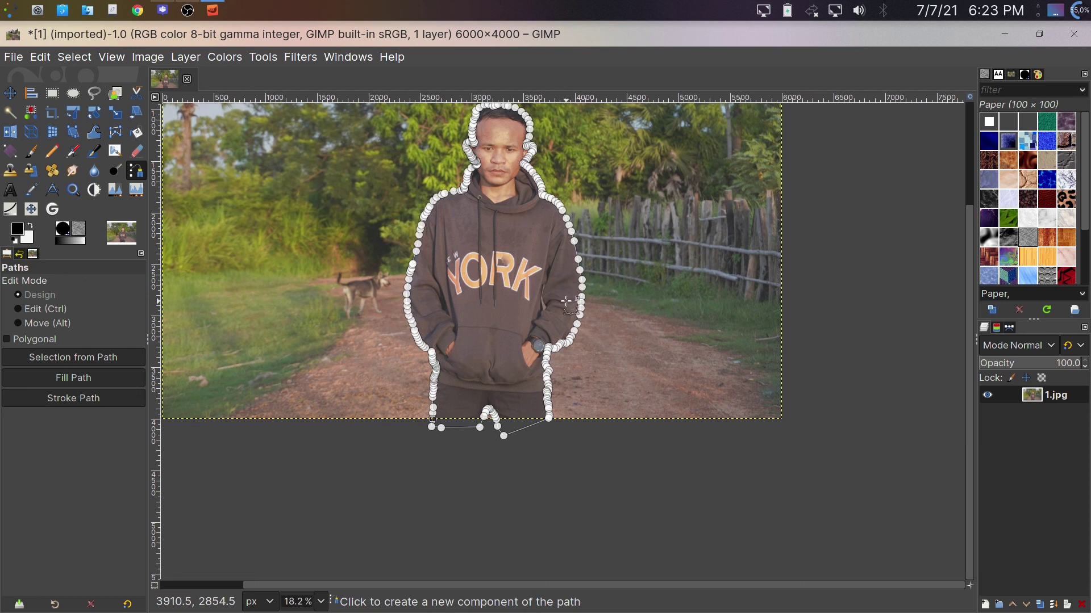
# Step: Zoom into the light hoodie fold and trace a new path component up its left edge
pyautogui.scroll(3, 552, 295)
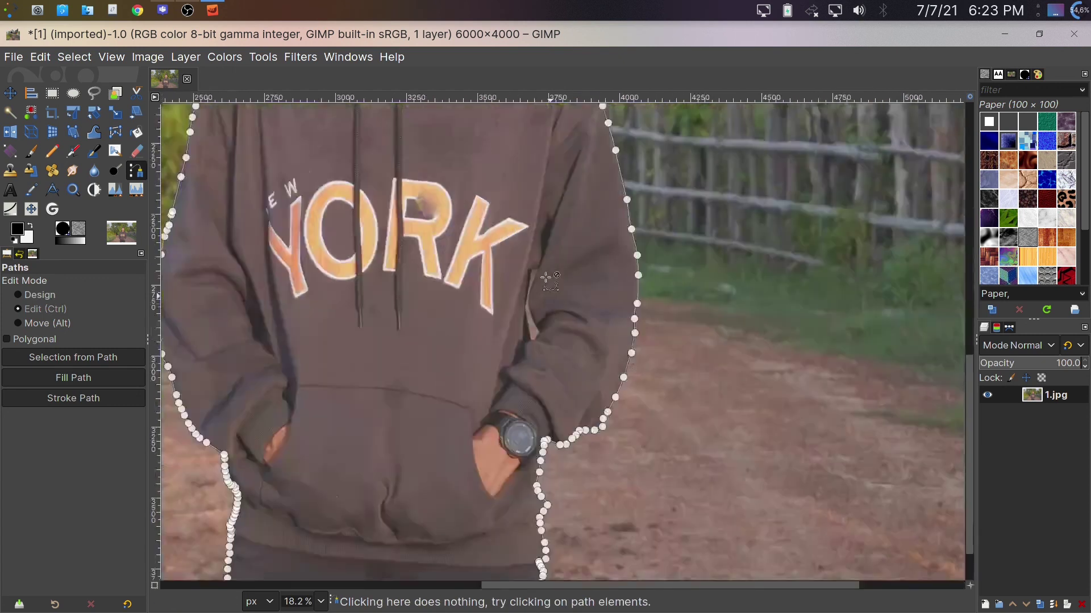
pyautogui.scroll(3, 500, 244)
pyautogui.scroll(-2, 421, 234)
pyautogui.scroll(-2, 519, 287)
pyautogui.scroll(2, 519, 288)
pyautogui.scroll(4, 519, 287)
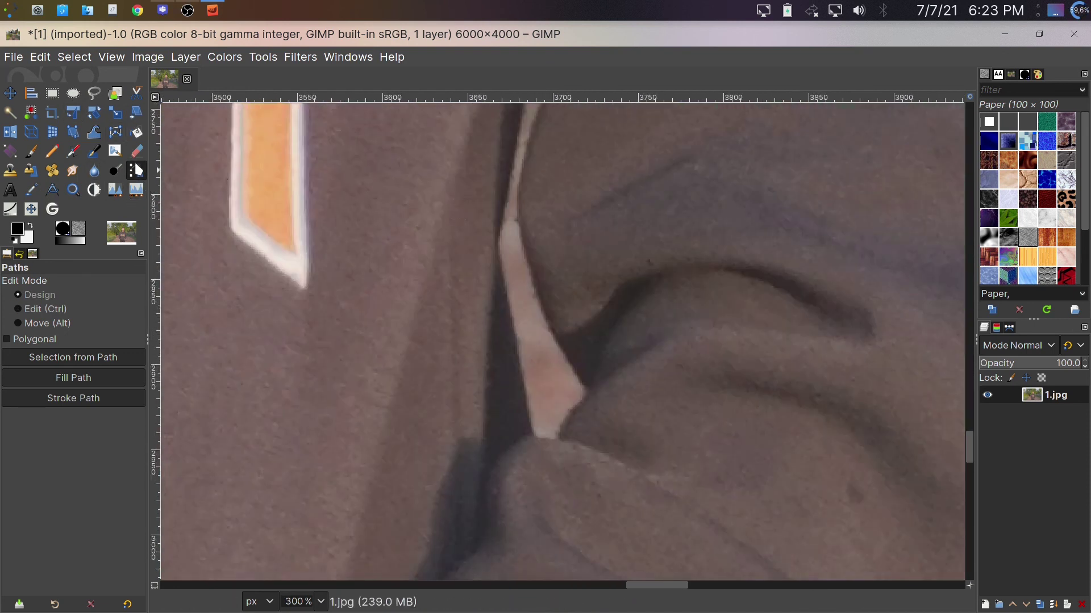
pyautogui.scroll(3, 563, 386)
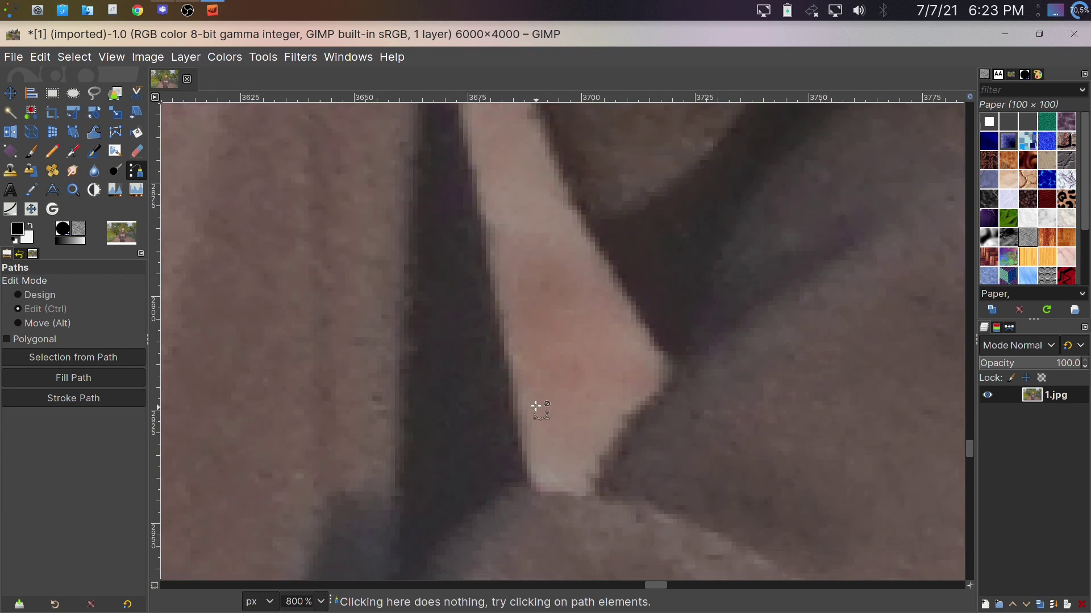
pyautogui.scroll(1, 538, 476)
pyautogui.click(535, 476)
pyautogui.click(514, 385)
pyautogui.click(499, 319)
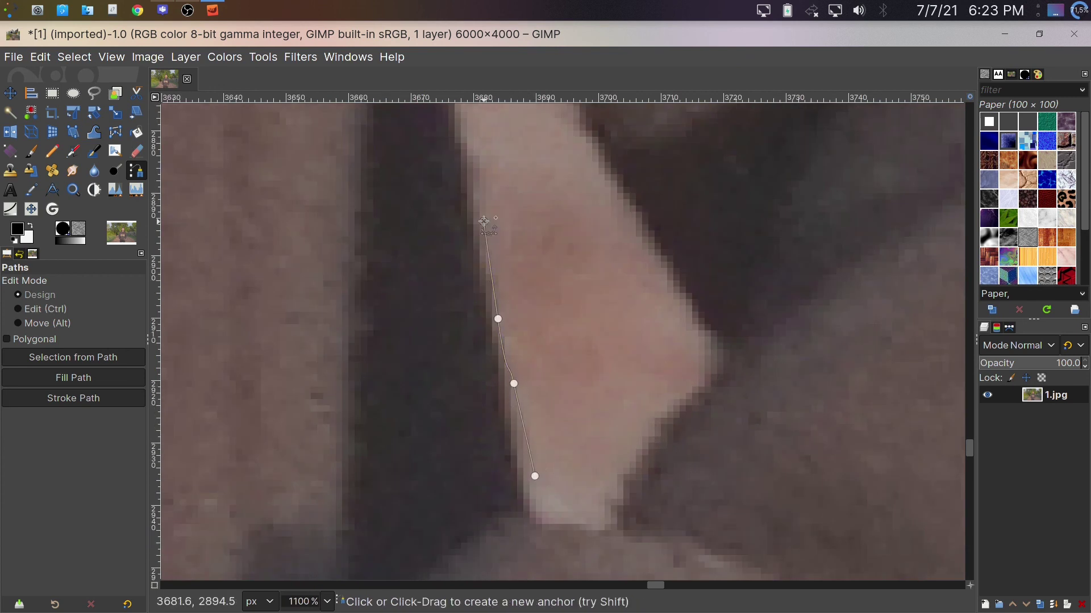
pyautogui.scroll(4, 494, 318)
pyautogui.click(416, 345)
pyautogui.moveTo(402, 279); pyautogui.dragTo(409, 234)
pyautogui.scroll(5, 487, 299)
# Step: Continue the fold outline up, across its top, and down its right edge
pyautogui.click(516, 348)
pyautogui.click(529, 267)
pyautogui.click(531, 172)
pyautogui.click(648, 156)
pyautogui.click(687, 165)
pyautogui.click(650, 267)
pyautogui.scroll(-3, 565, 333)
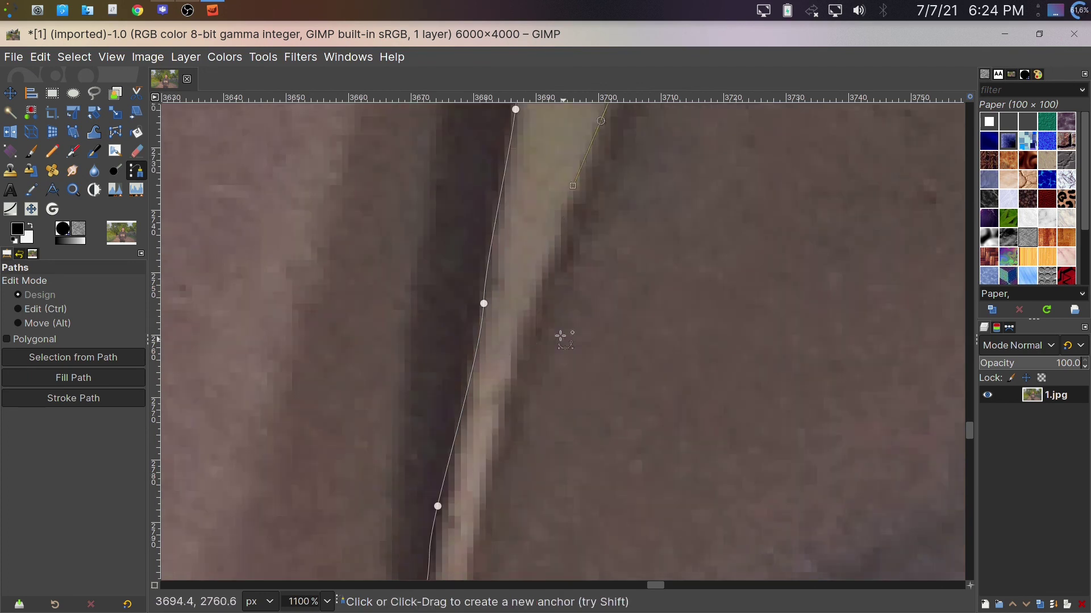
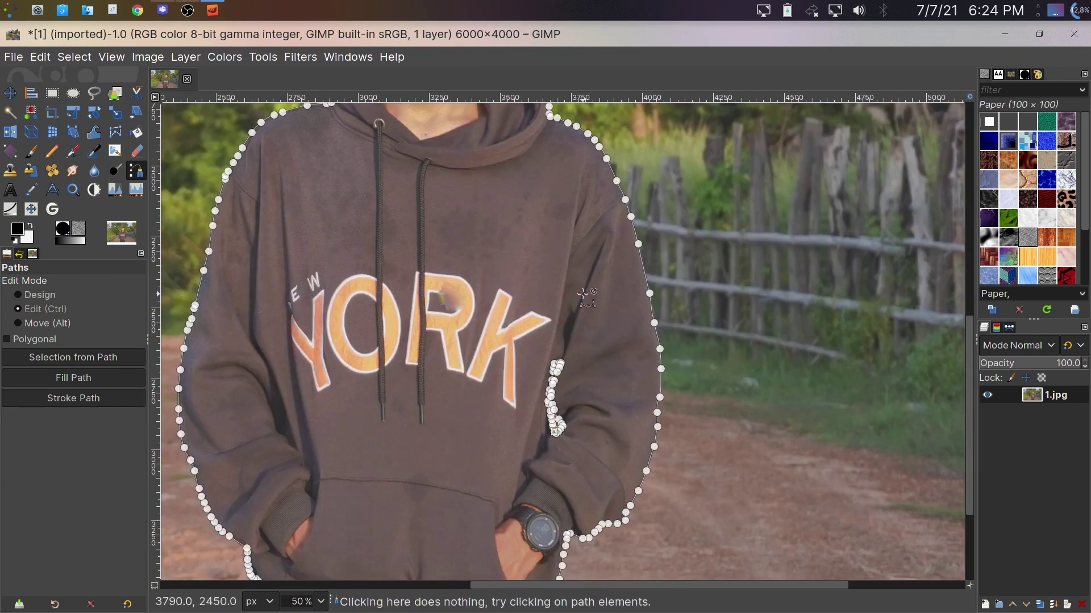
# Step: Zoom out and convert the path traced around the man into an active selection
pyautogui.hotkey('shift', 'ctrl', 'j')
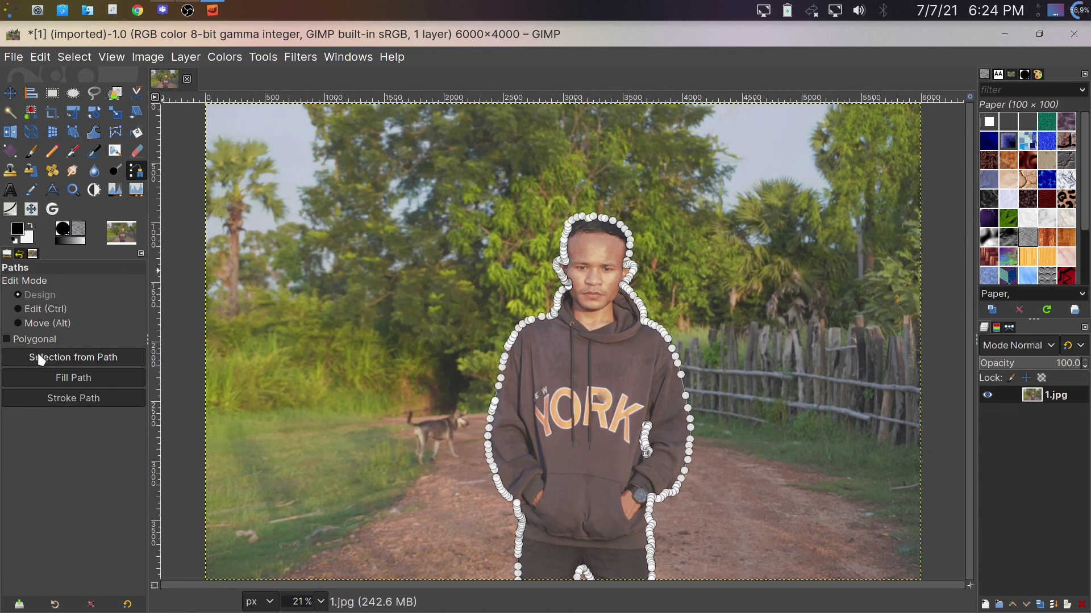
pyautogui.click(88, 358)
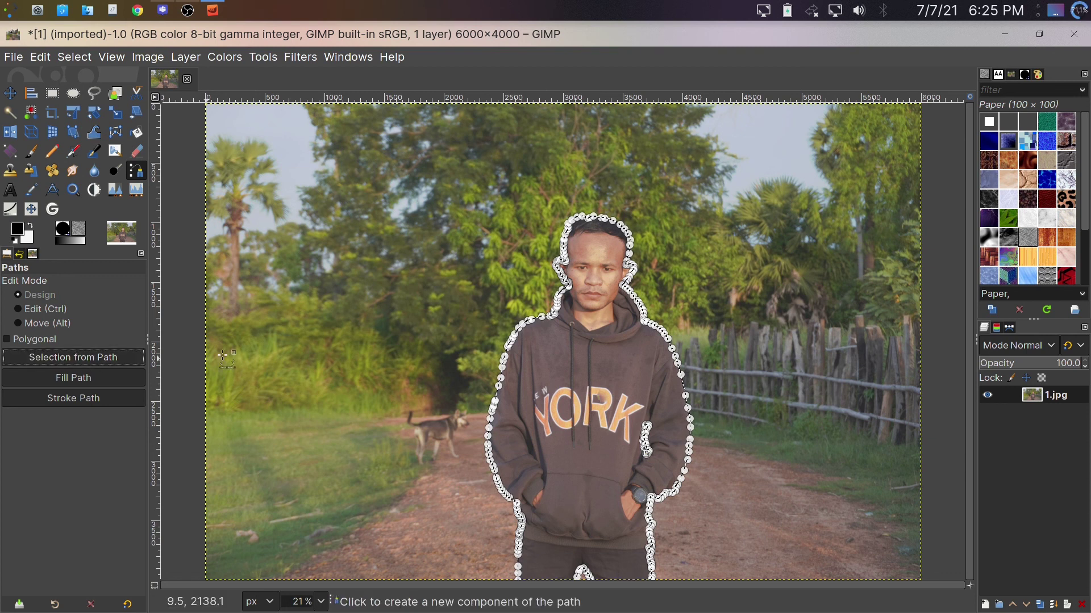
pyautogui.keyDown('ctrl'); pyautogui.scroll(3, 679, 302); pyautogui.keyUp('ctrl')
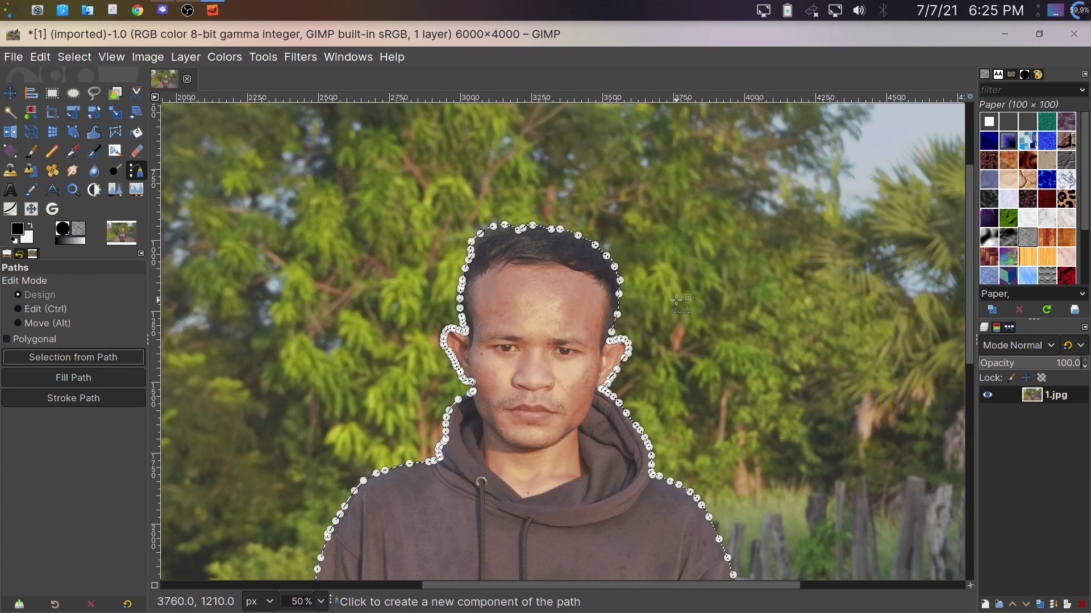
pyautogui.scroll(-3, 679, 301)
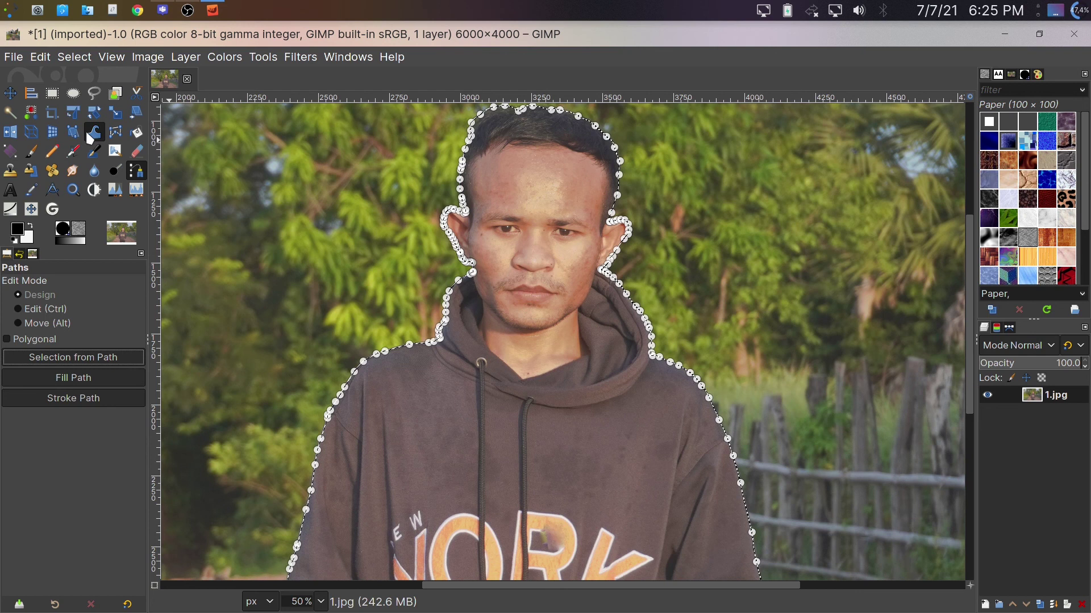
# Step: Invert the selection with Select > Invert so only the background is selected, then fit the view
pyautogui.click(91, 136)
pyautogui.click(73, 190)
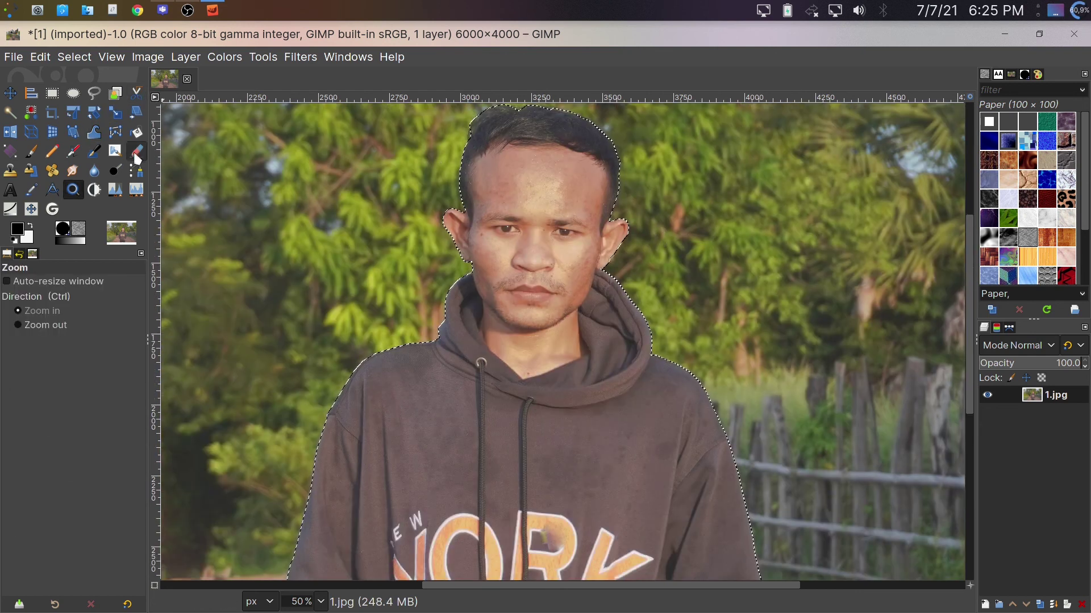
pyautogui.click(75, 57)
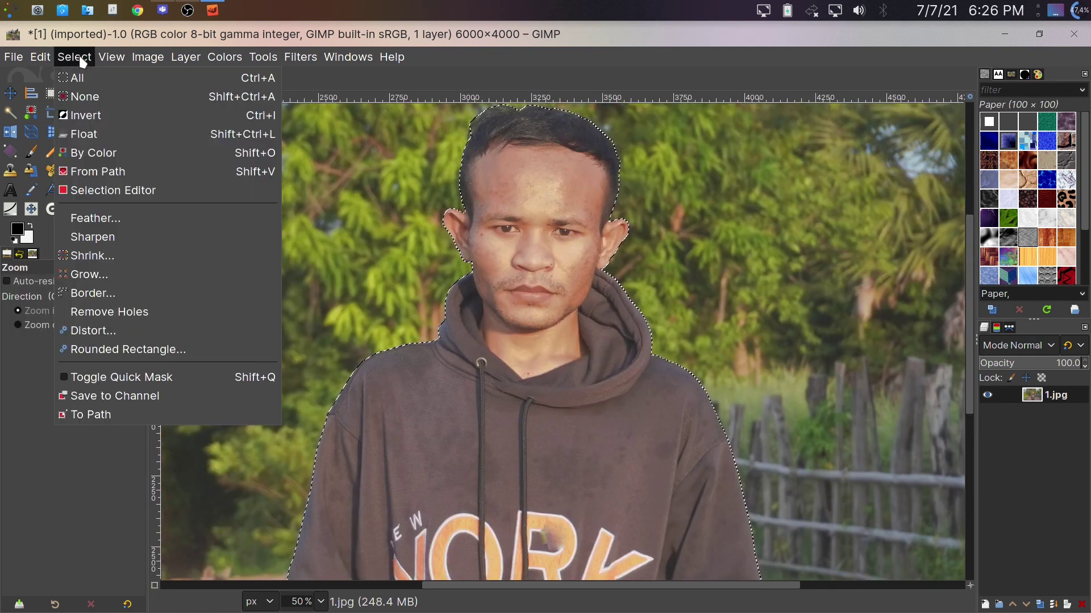
pyautogui.click(80, 116)
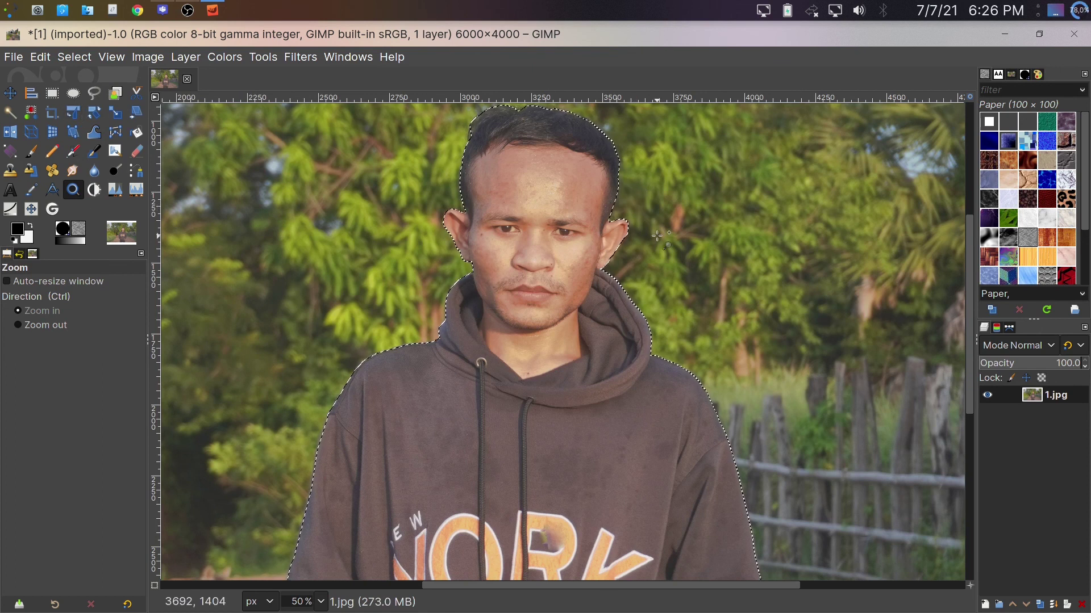
pyautogui.scroll(5, 657, 244)
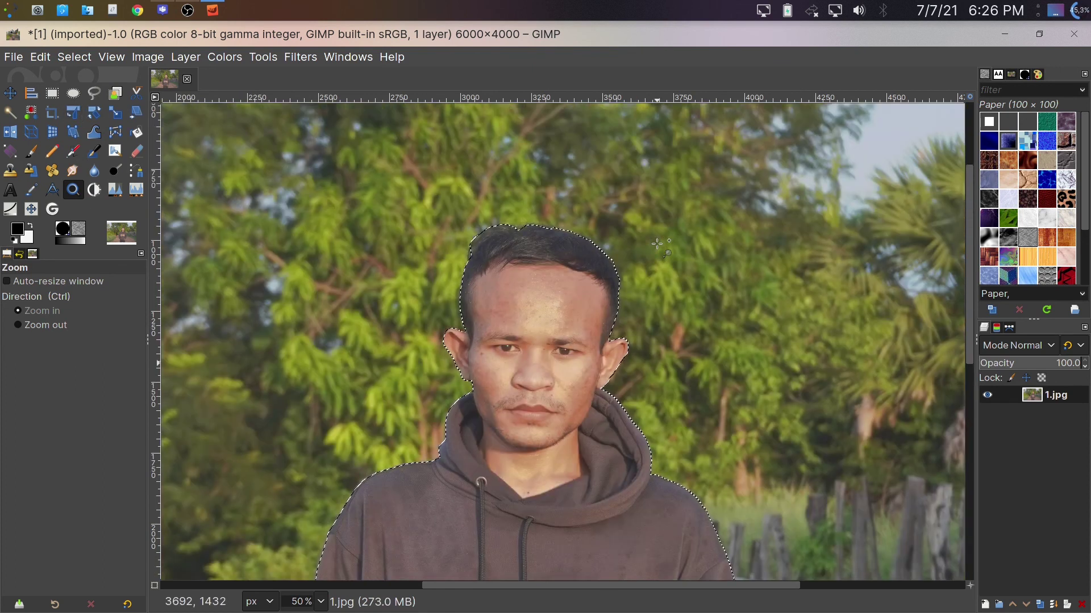
pyautogui.hotkey('shift', 'ctrl', 'j')
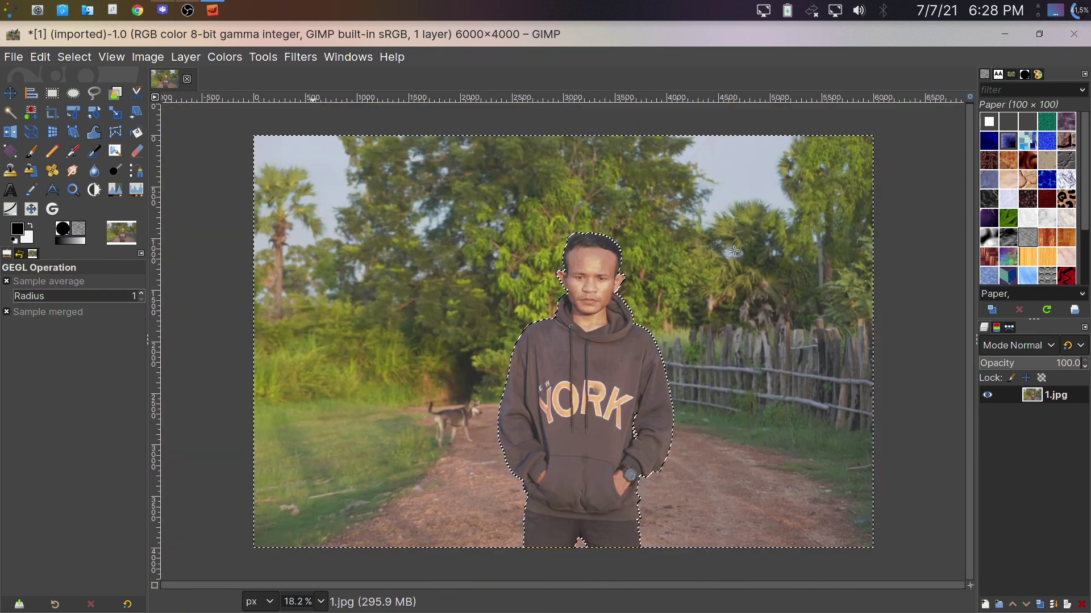
pyautogui.click(234, 57)
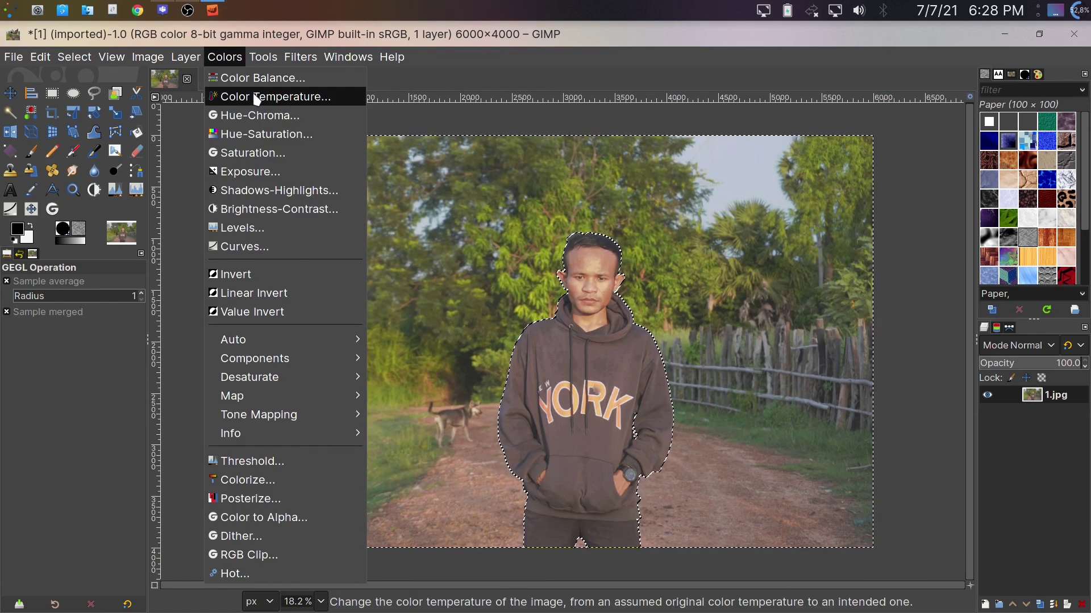
pyautogui.click(257, 155)
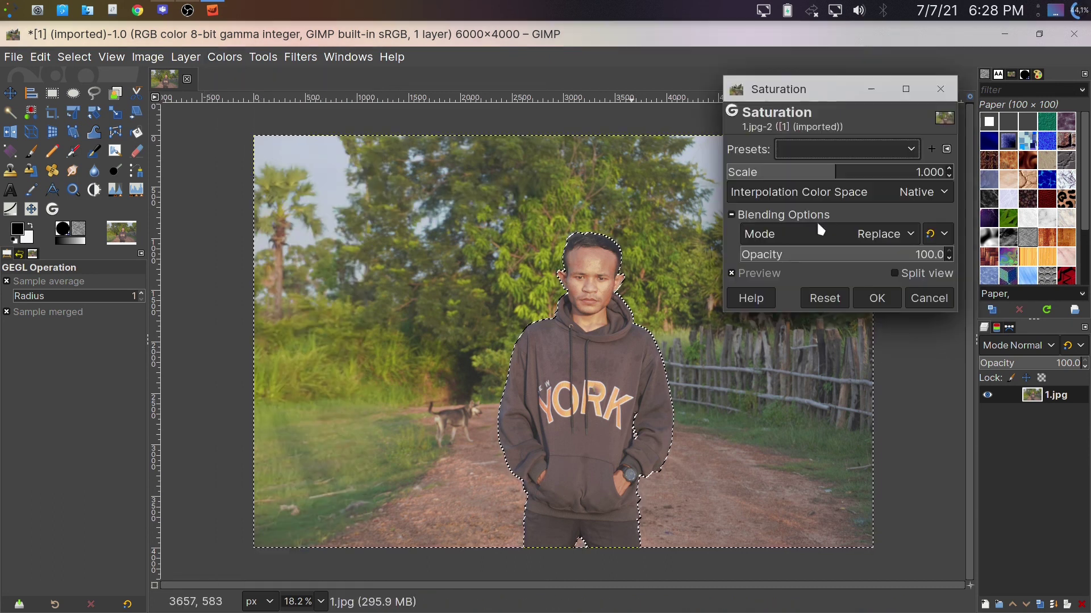
pyautogui.moveTo(773, 174); pyautogui.dragTo(728, 179)
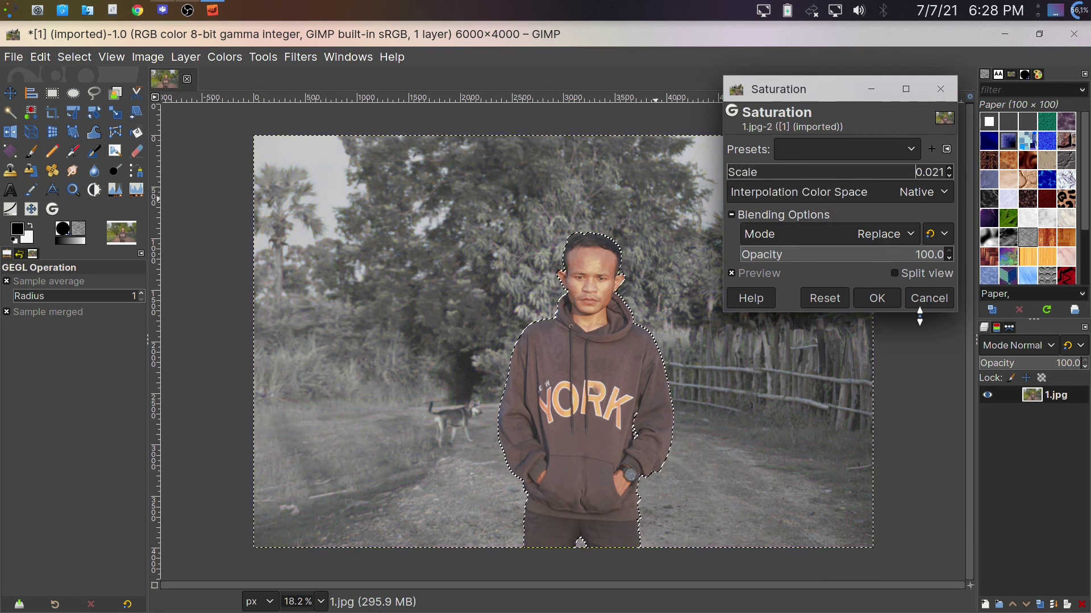
pyautogui.click(840, 299)
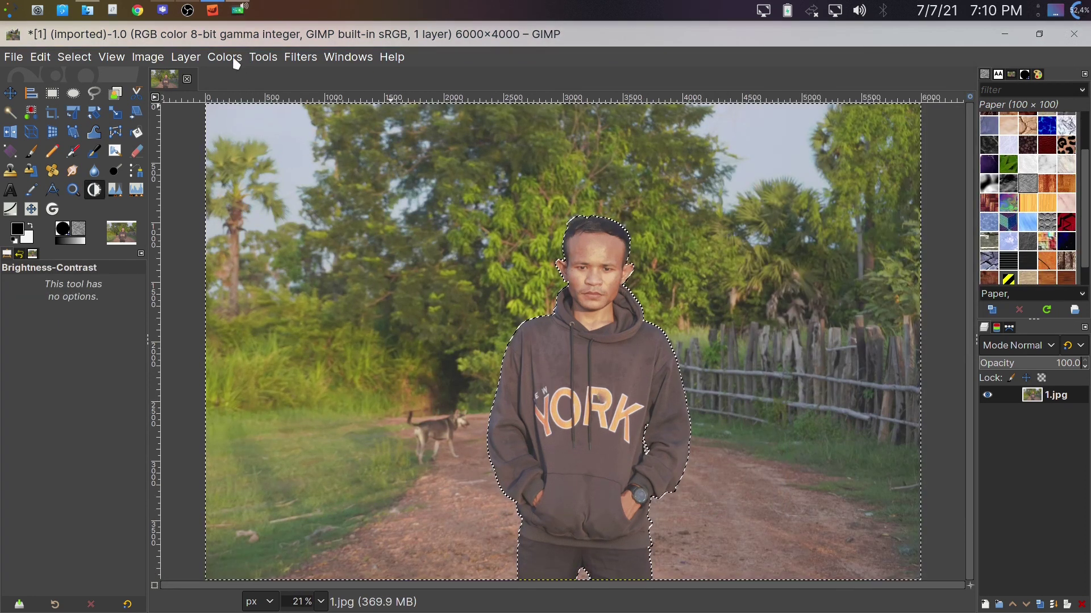
# Step: Apply Brightness-Contrast with Brightness 88 to the selected background
pyautogui.click(233, 59)
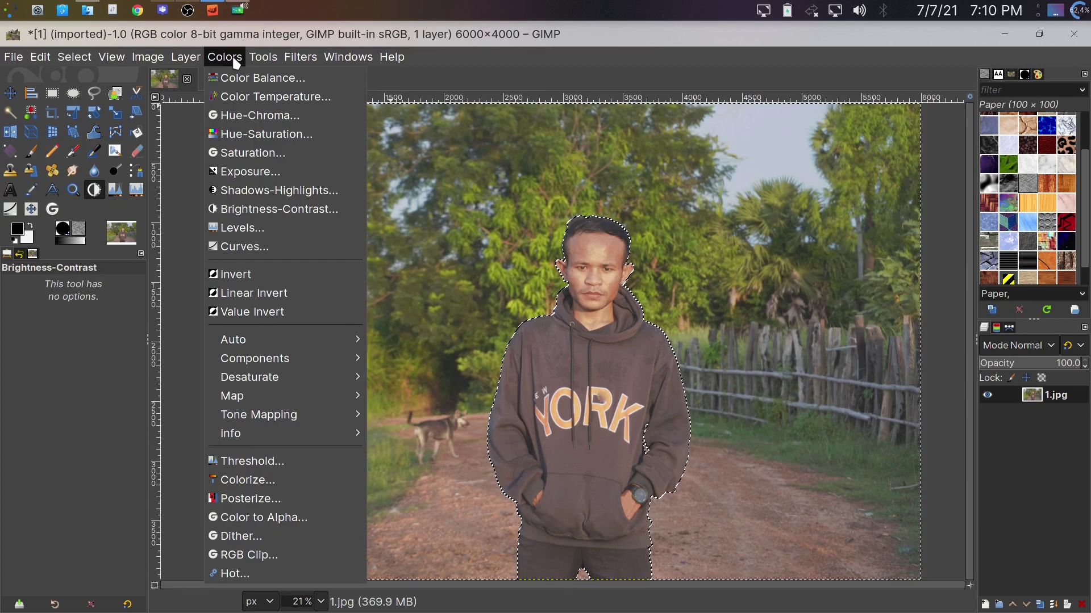
pyautogui.click(252, 211)
pyautogui.click(869, 239)
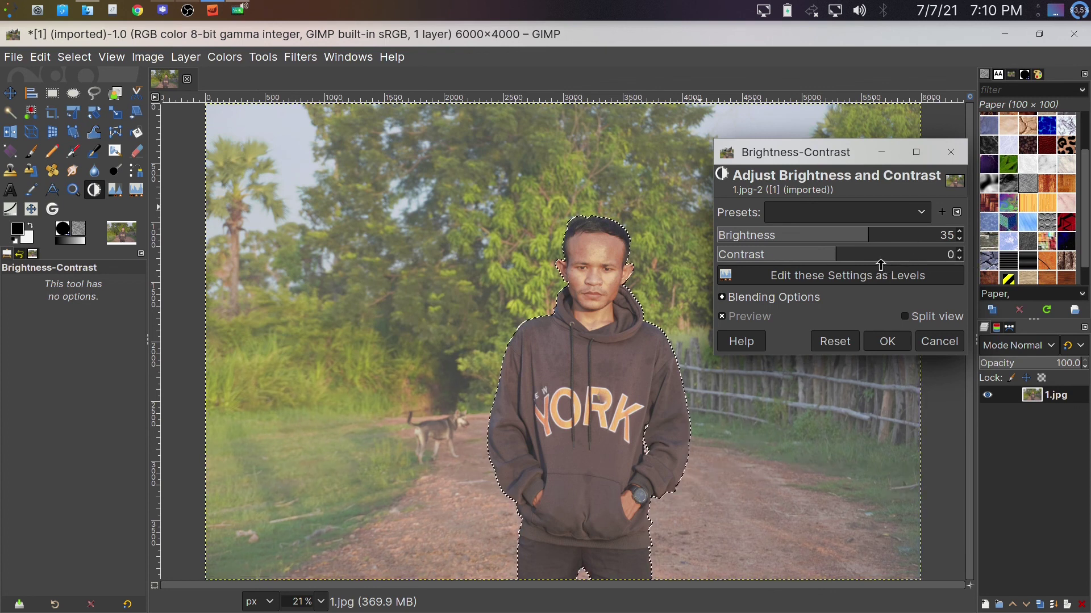
pyautogui.click(918, 239)
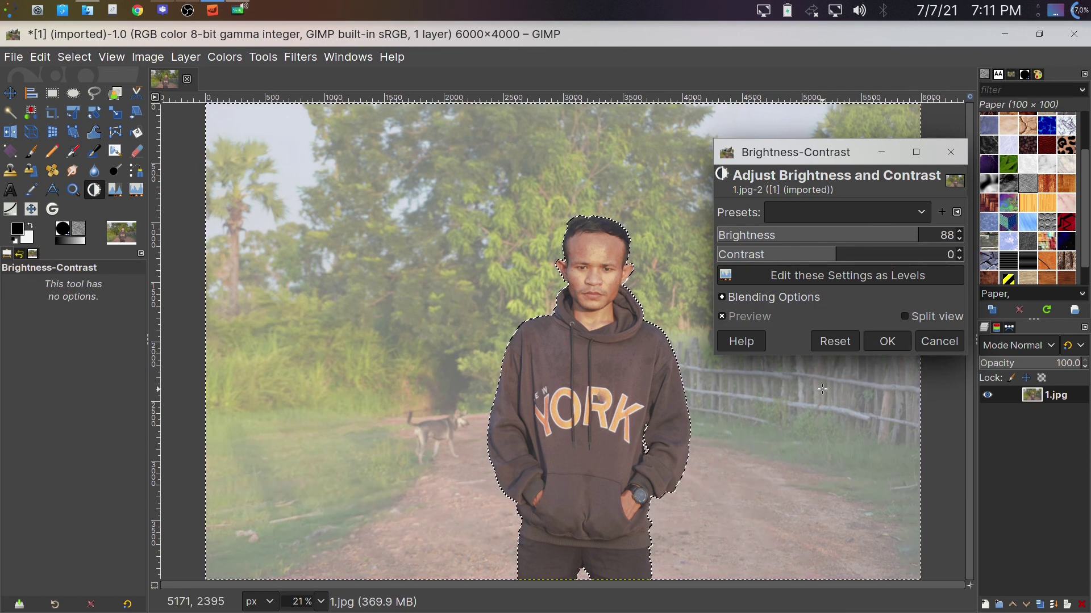
pyautogui.click(876, 343)
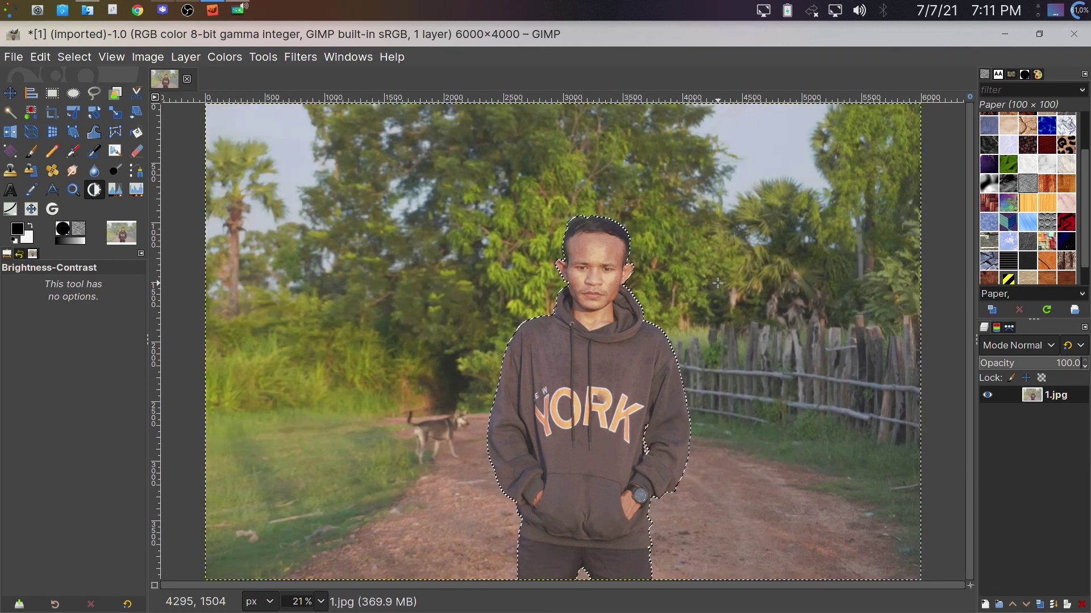
pyautogui.click(225, 58)
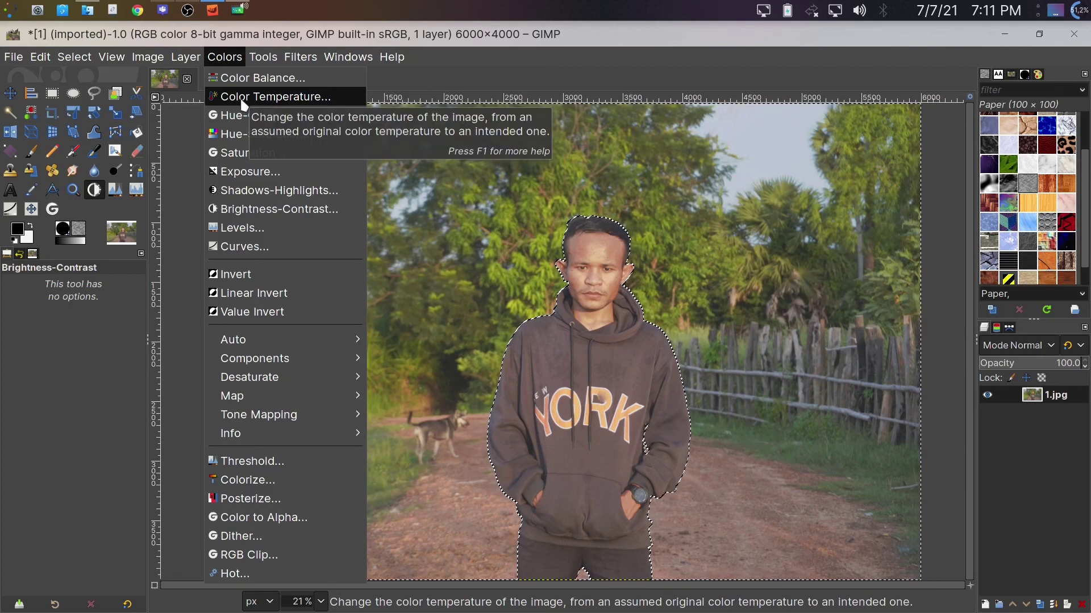
# Step: Desaturate the background by setting the Saturation scale to about 0
pyautogui.click(244, 154)
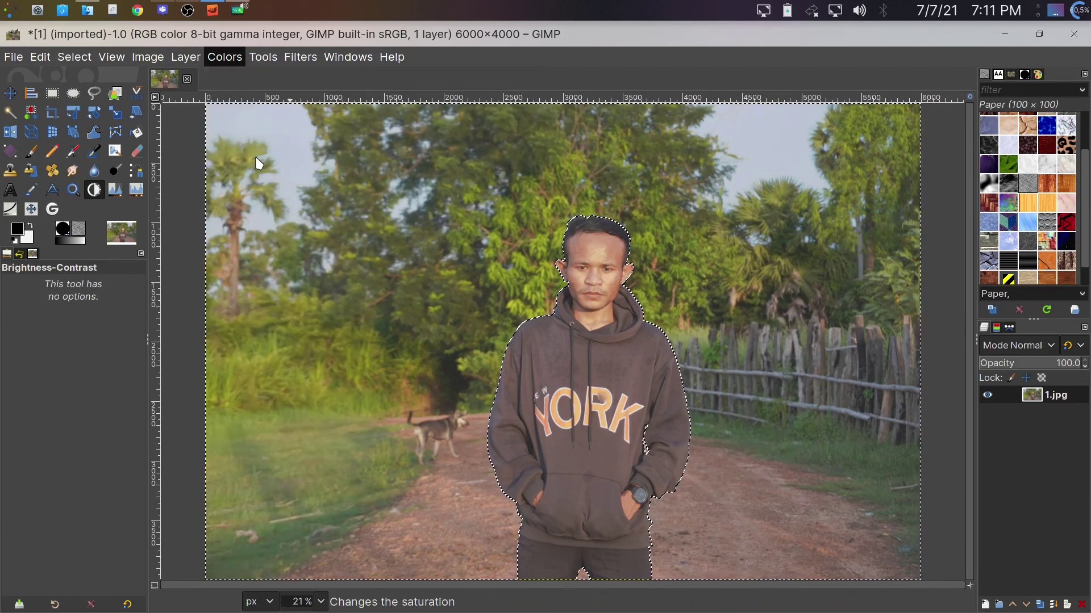
pyautogui.click(730, 180)
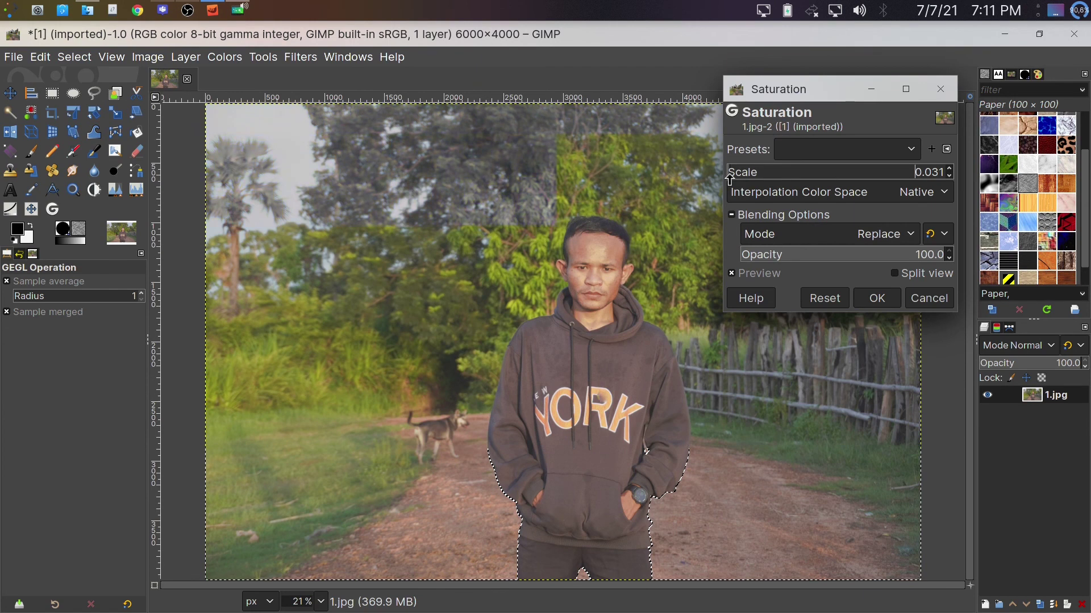
pyautogui.press('Return')
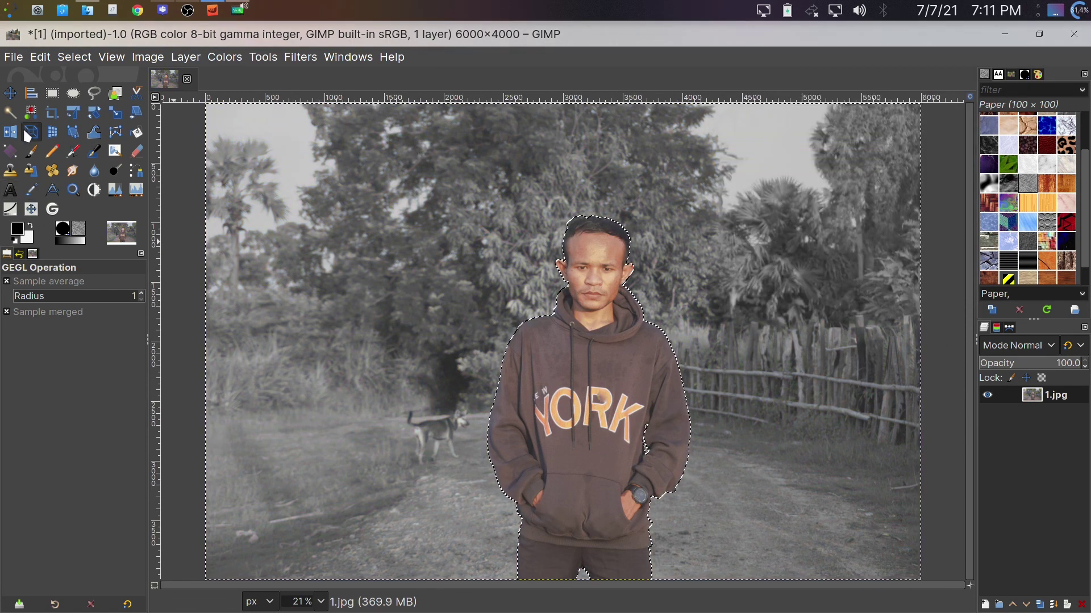
# Step: Clear the selection with Select > None
pyautogui.click(79, 56)
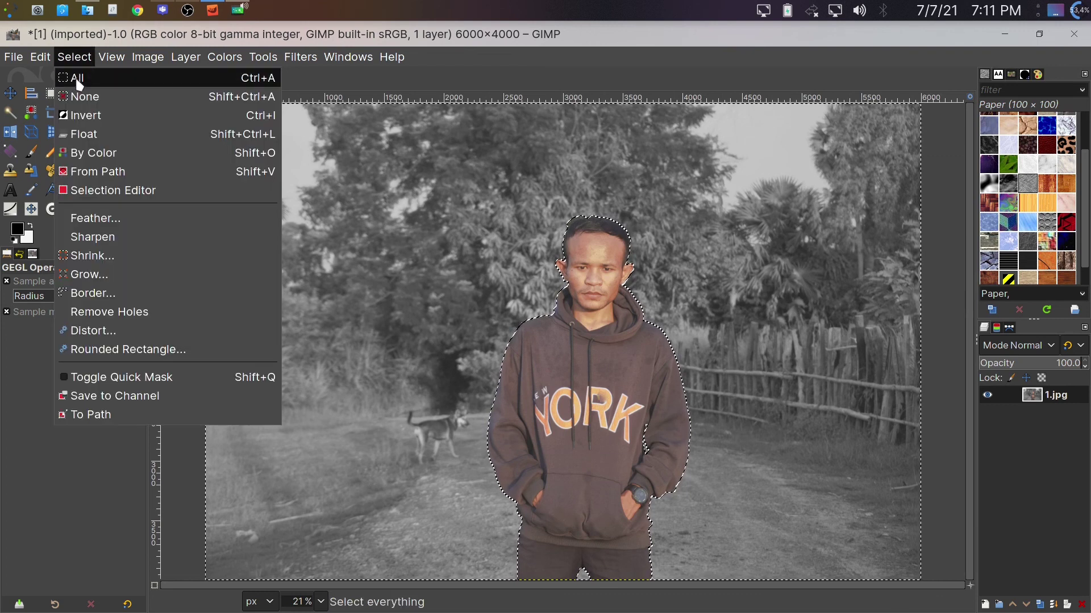
pyautogui.click(79, 95)
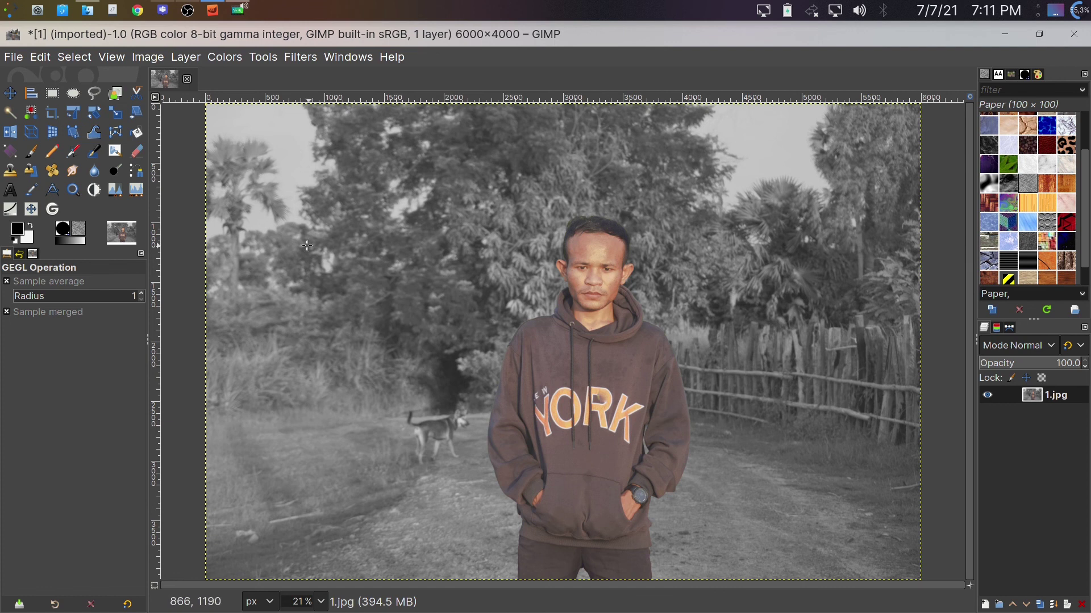
pyautogui.click(11, 58)
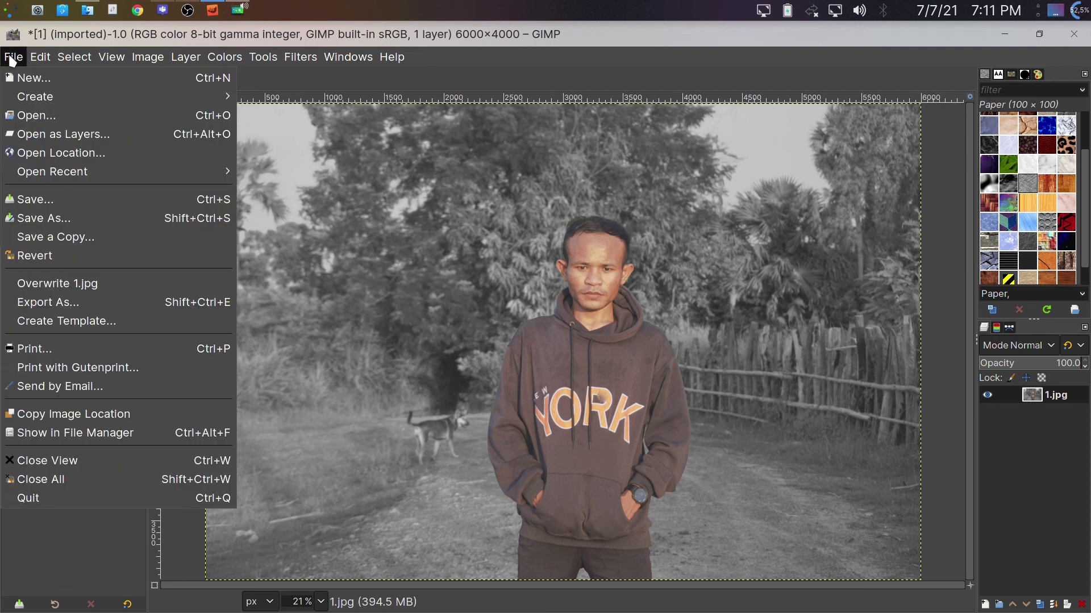
# Step: Export the image to the Desktop as bw 1.jpg at JPEG quality 99, not overwriting 1.jpg
pyautogui.click(93, 302)
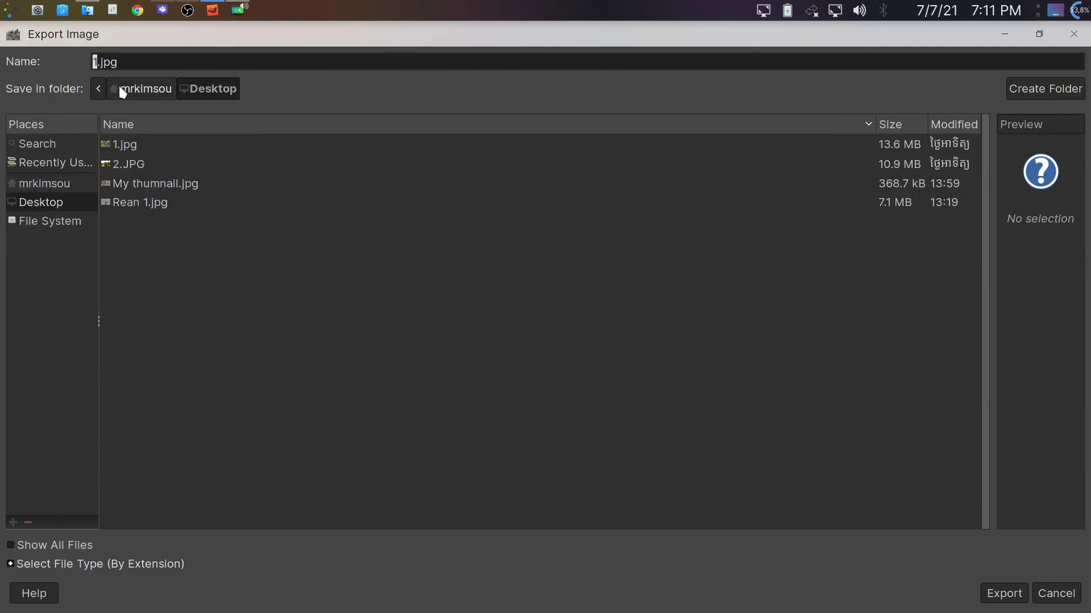
pyautogui.click(995, 593)
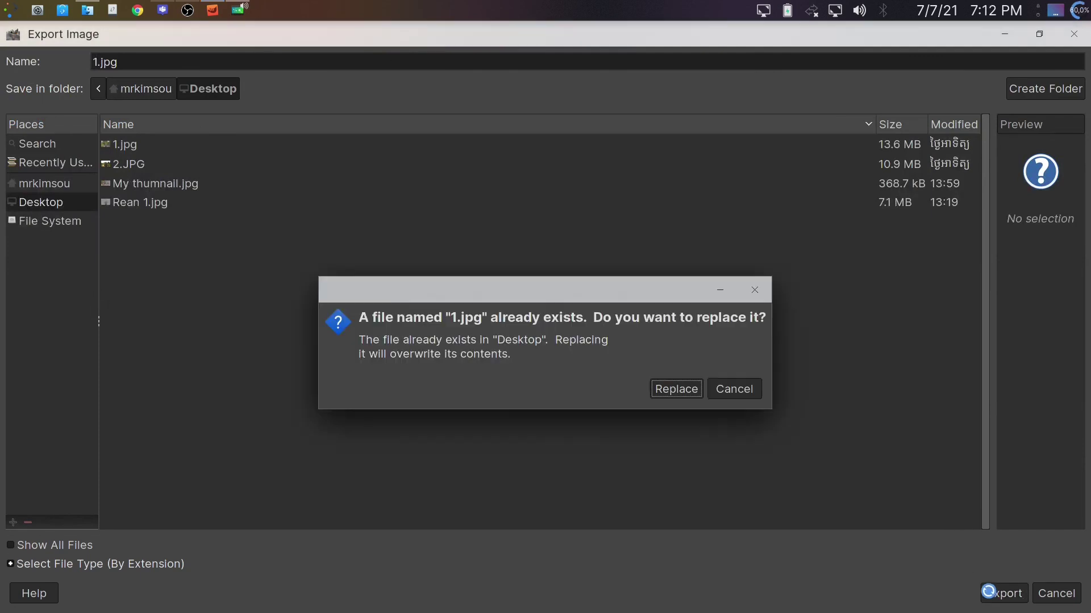
pyautogui.click(745, 392)
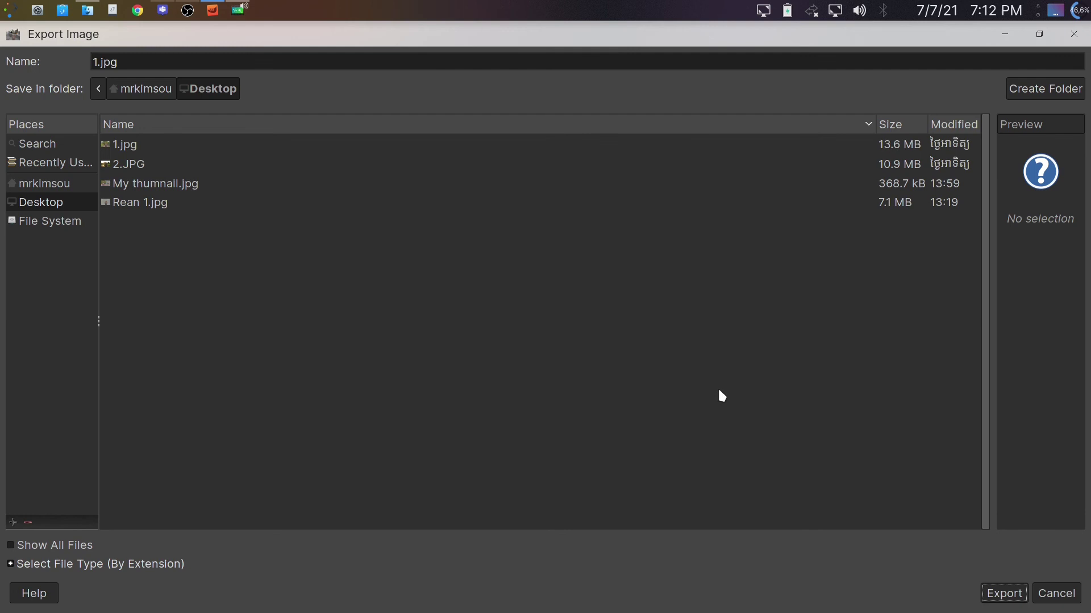
pyautogui.click(96, 62)
pyautogui.write('bw 1')
pyautogui.click(1015, 596)
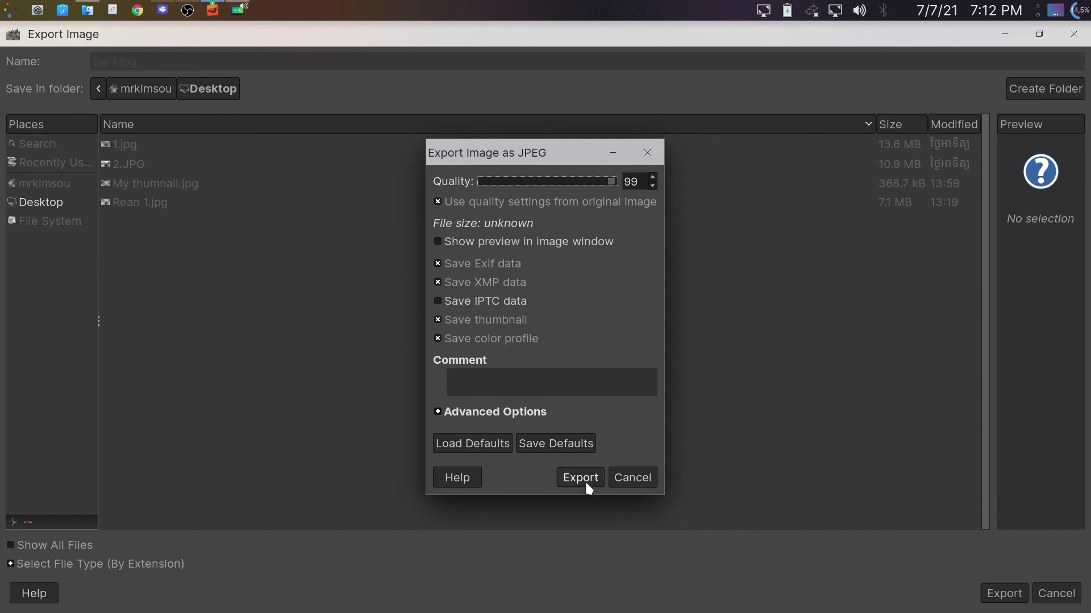
pyautogui.click(585, 484)
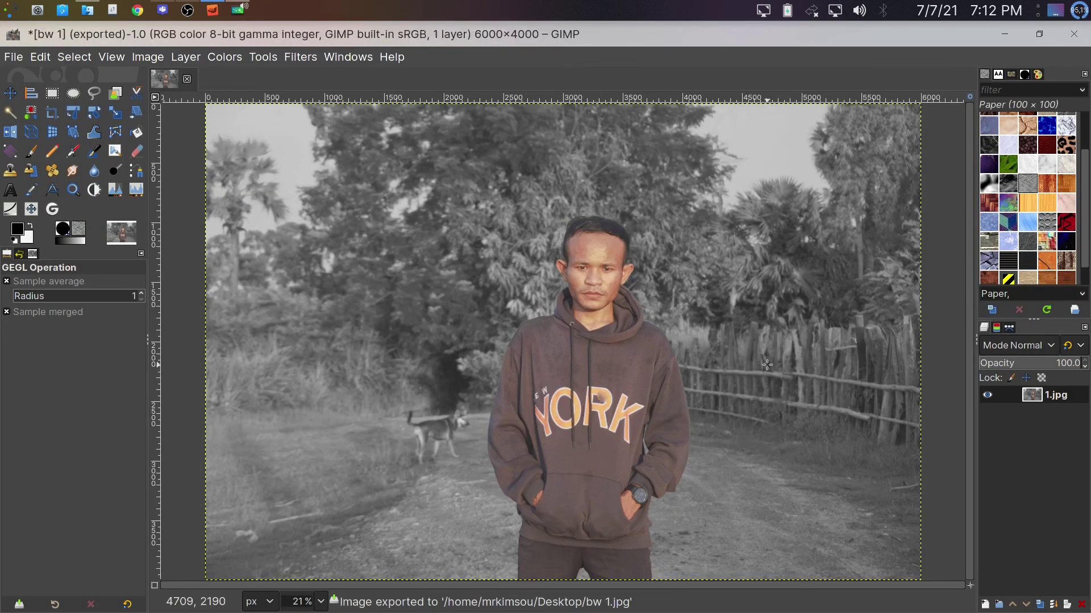
pyautogui.click(87, 9)
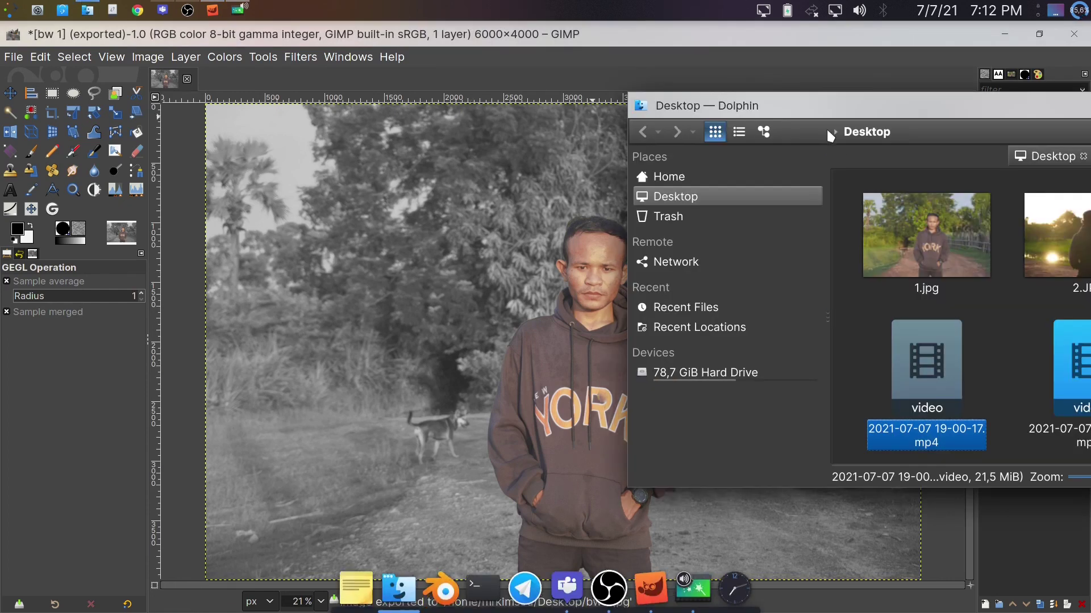
# Step: Maximize Dolphin, browse to Home > Desktop, and right-click bw 1.jpg for its actions
pyautogui.moveTo(830, 136); pyautogui.dragTo(460, 91)
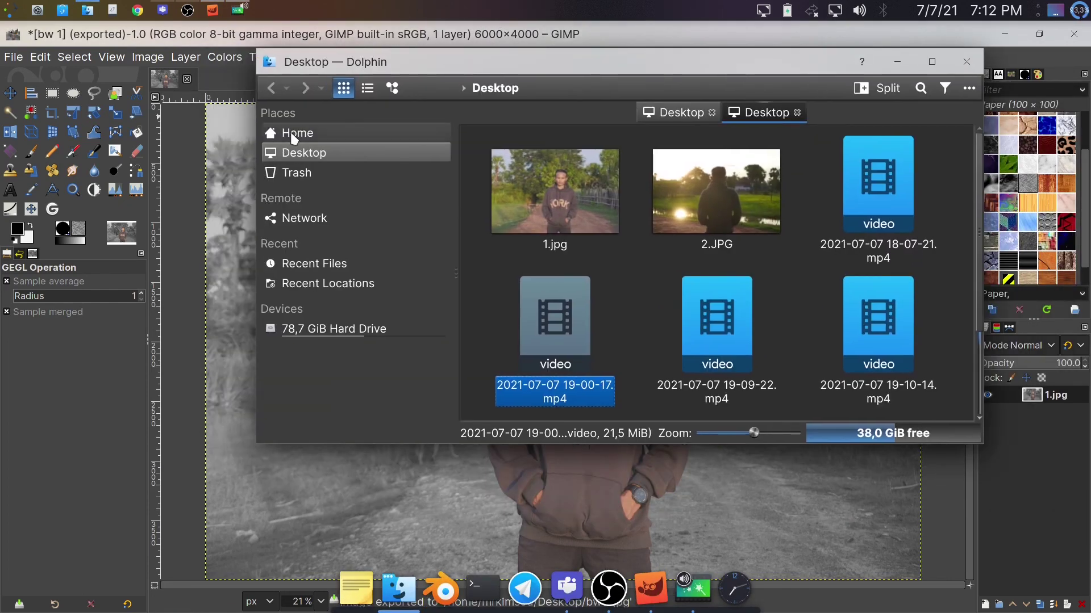
pyautogui.click(294, 136)
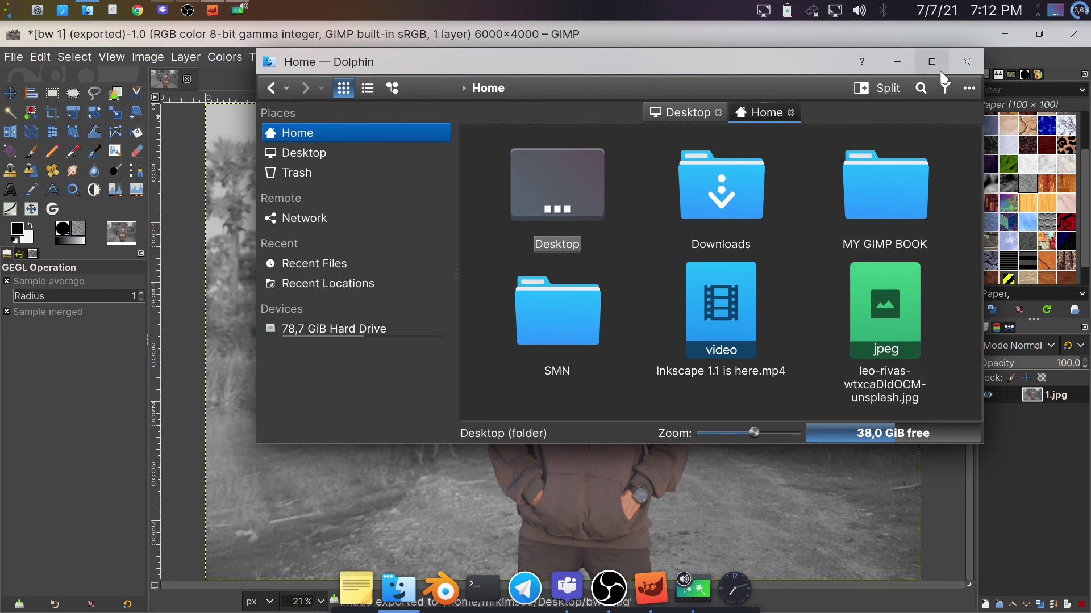
pyautogui.click(934, 65)
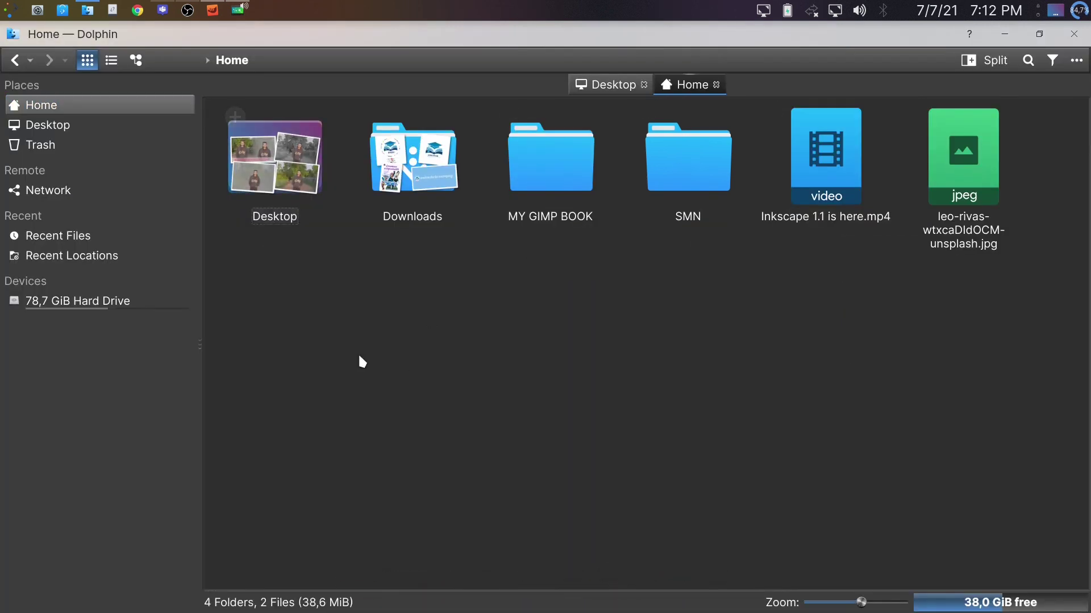
pyautogui.click(280, 175)
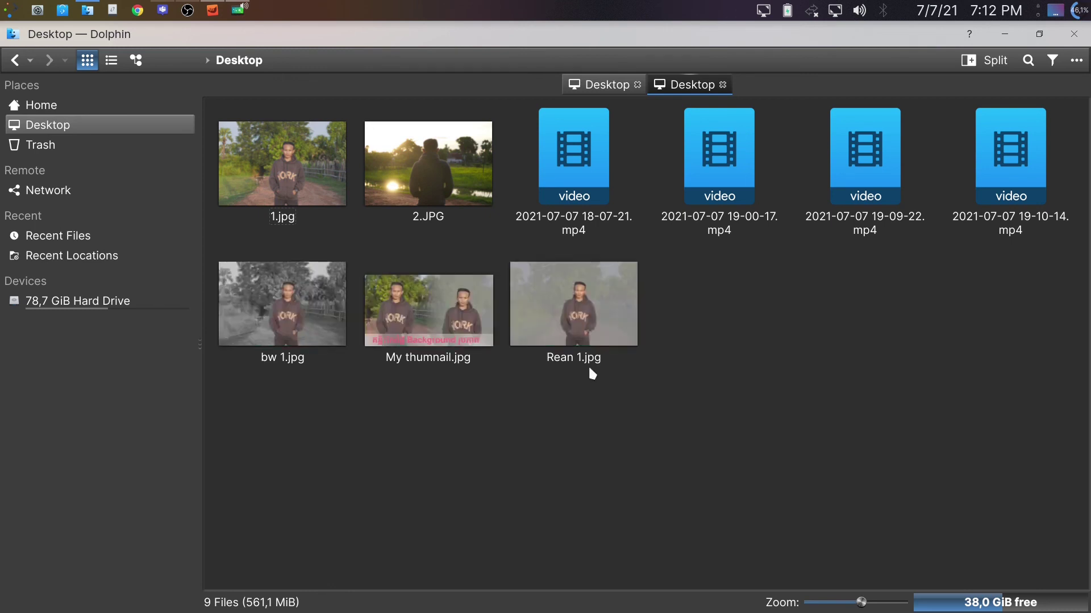
pyautogui.click(308, 326)
pyautogui.rightClick(307, 323)
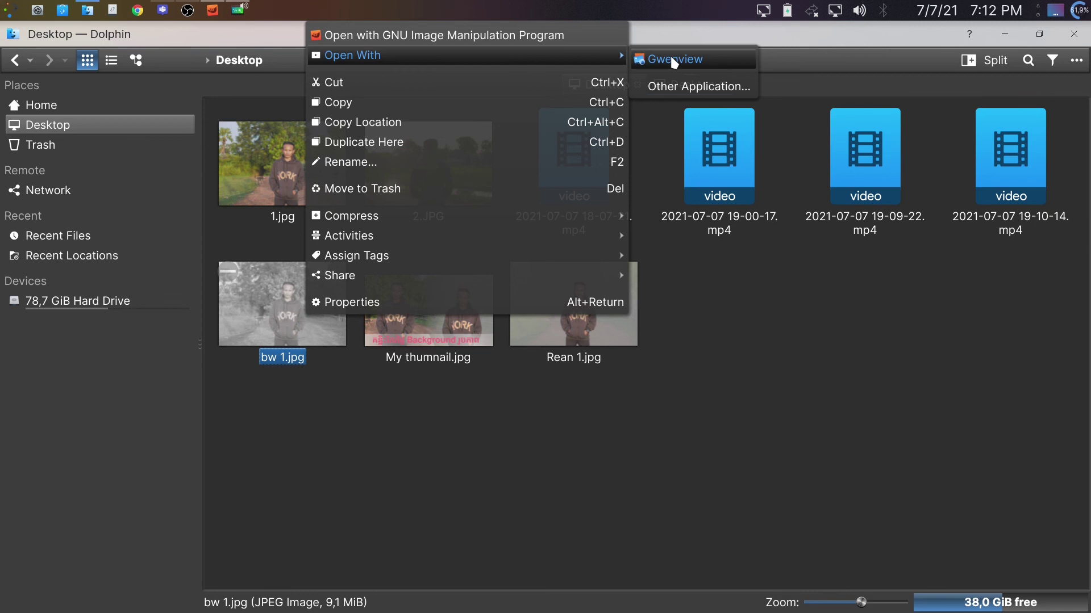
# Step: Open bw 1.jpg in Gwenview and maximize its window
pyautogui.moveTo(358, 55)
pyautogui.click(669, 54)
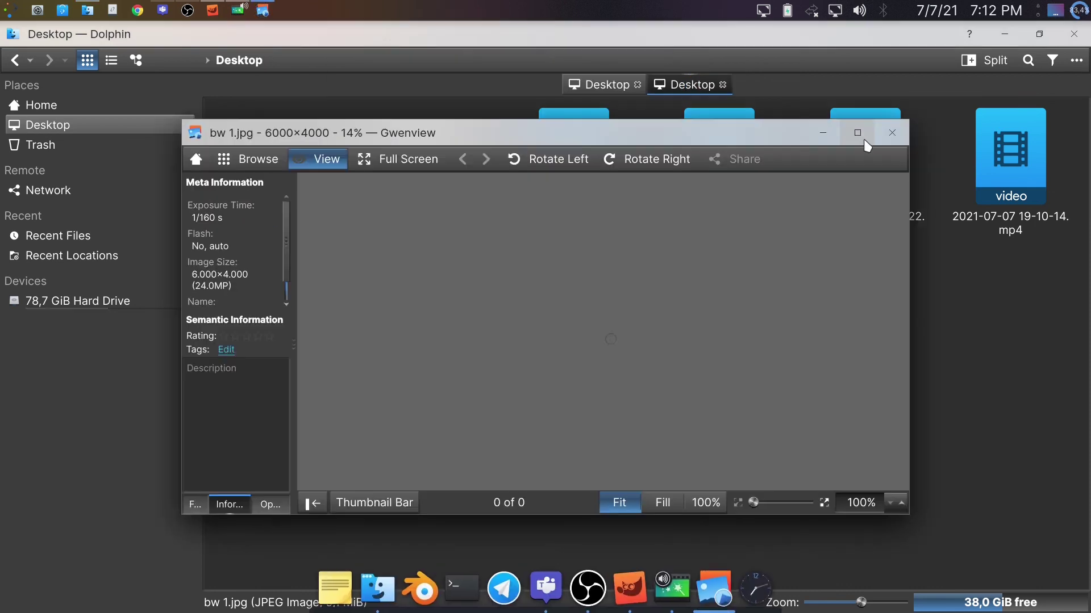
pyautogui.click(857, 133)
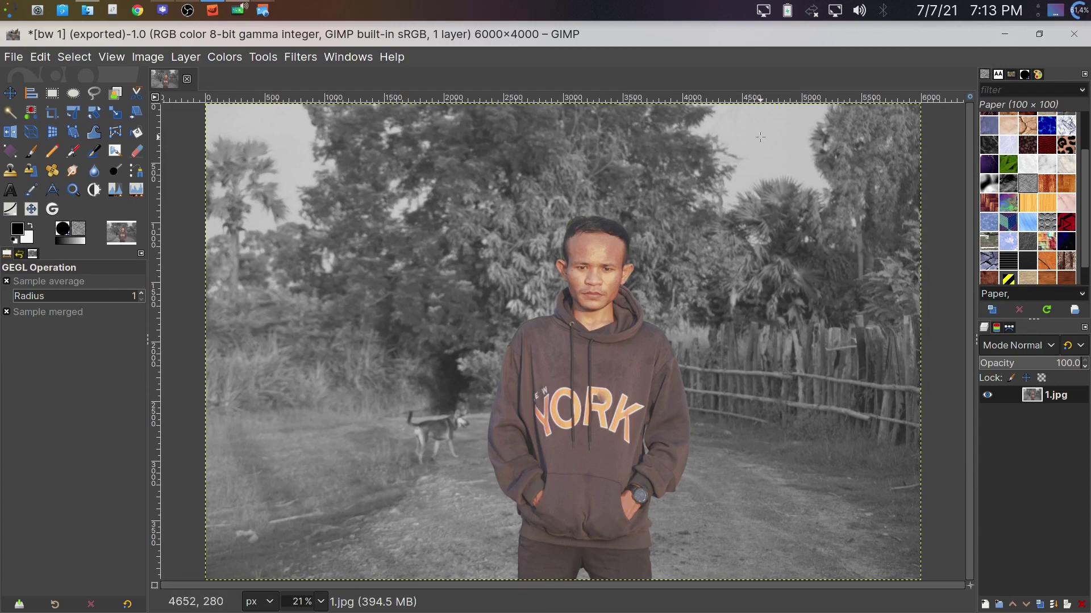
pyautogui.hotkey('alt', 'Tab')
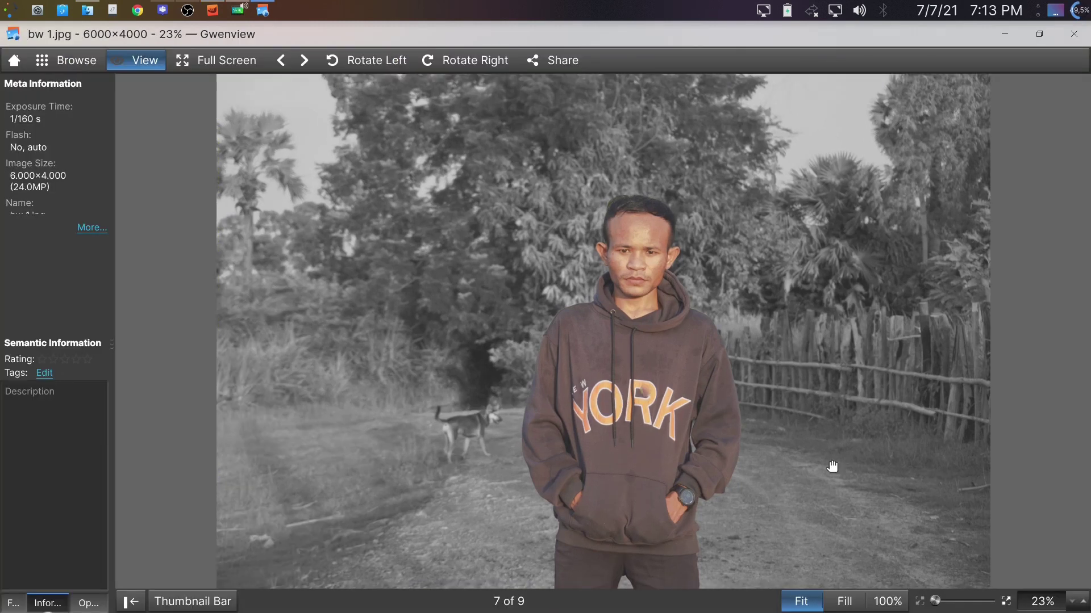